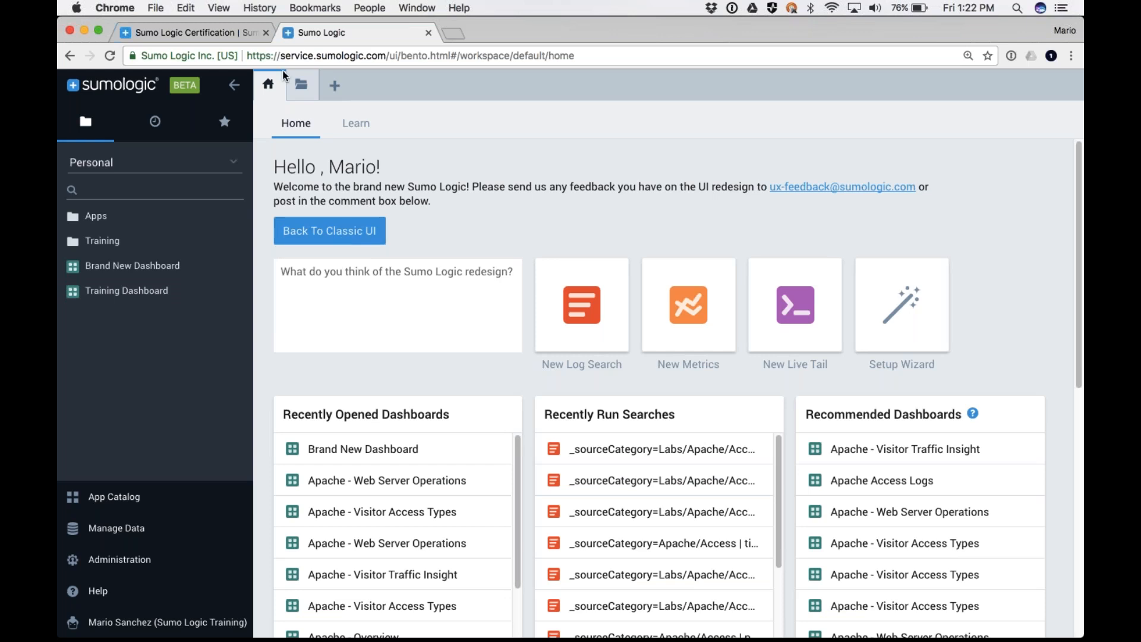
Look through the recently opened dashboards, recent searches and recommended dashboards on the home page
{"action": "scroll", "coordinate": [622, 476], "scroll_direction": "down", "scroll_amount": 5}
{"action": "scroll", "coordinate": [342, 395], "scroll_direction": "down", "scroll_amount": 5}
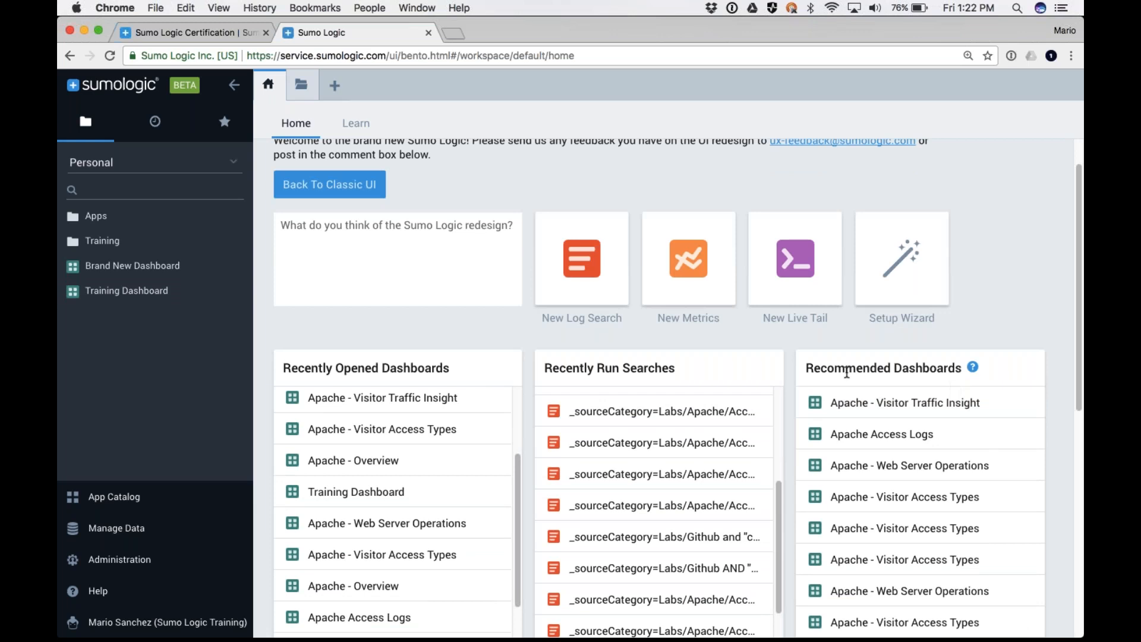
{"action": "scroll", "coordinate": [331, 288], "scroll_direction": "up", "scroll_amount": 1}
{"action": "scroll", "coordinate": [332, 292], "scroll_direction": "up", "scroll_amount": 2}
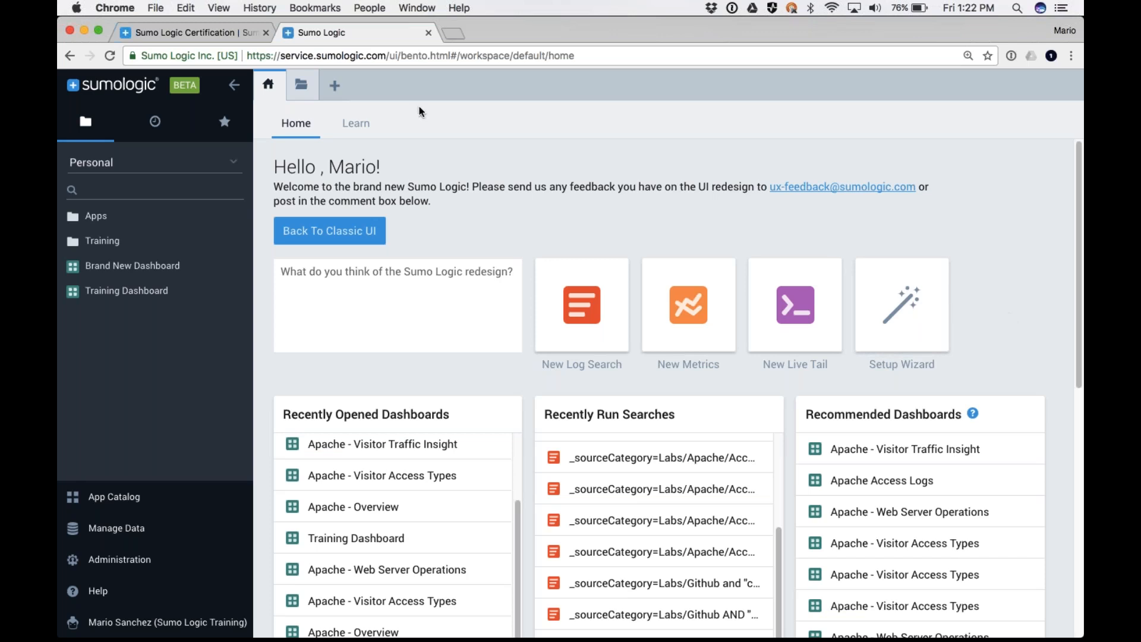
View the tutorials, quick start videos and support resources on the Learn page, and return to Home
{"action": "left_click", "coordinate": [363, 126]}
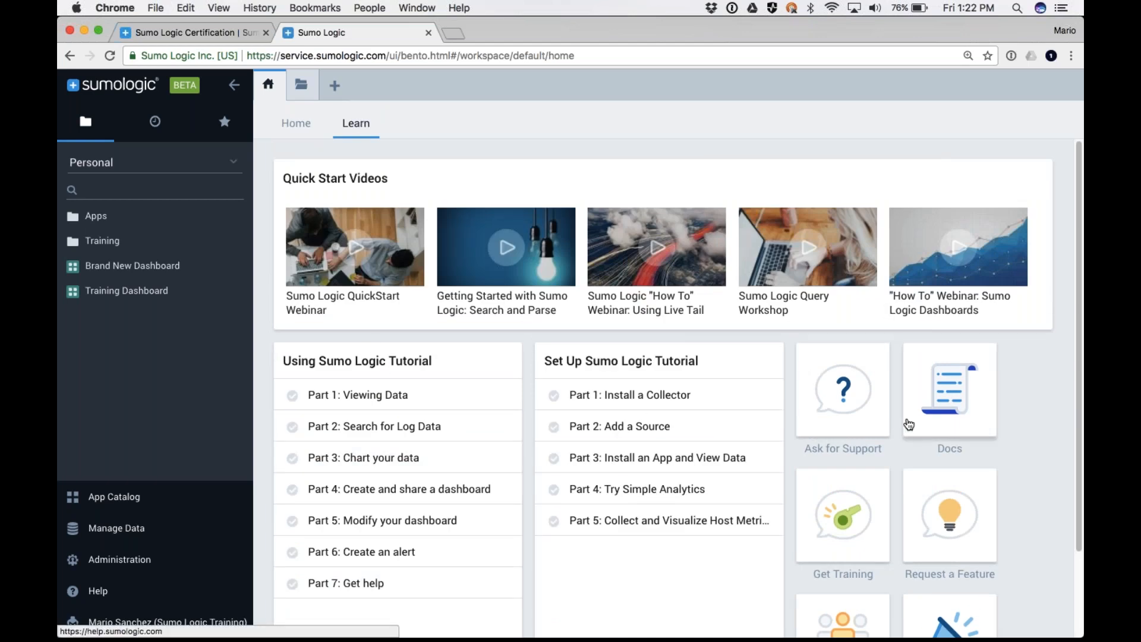
{"action": "scroll", "coordinate": [908, 424], "scroll_direction": "down", "scroll_amount": 2}
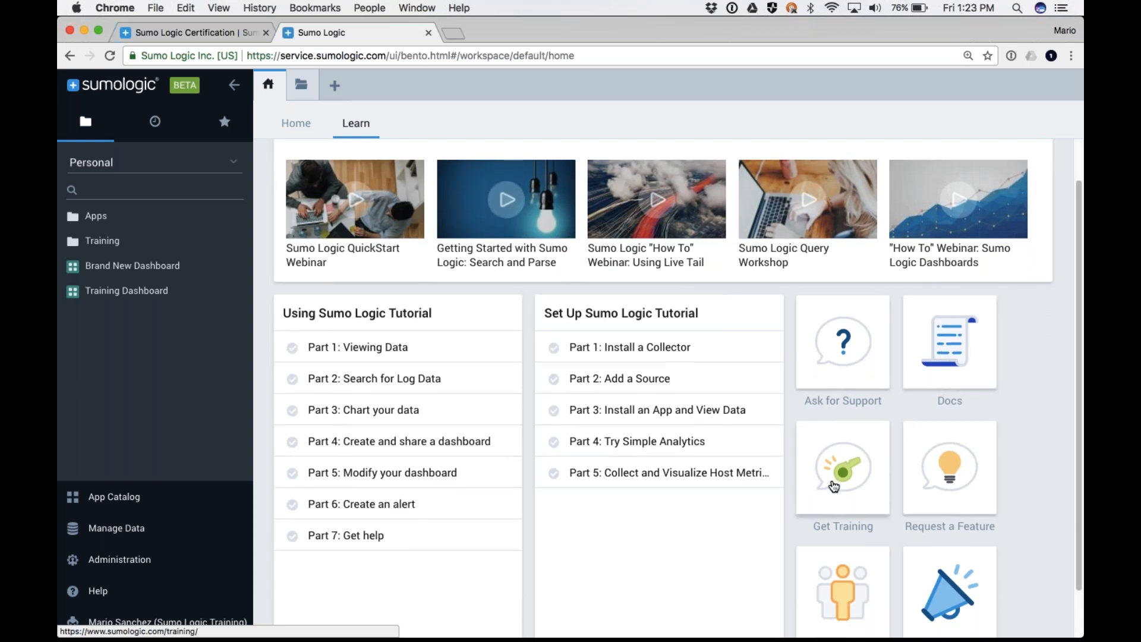
{"action": "scroll", "coordinate": [835, 490], "scroll_direction": "down", "scroll_amount": 2}
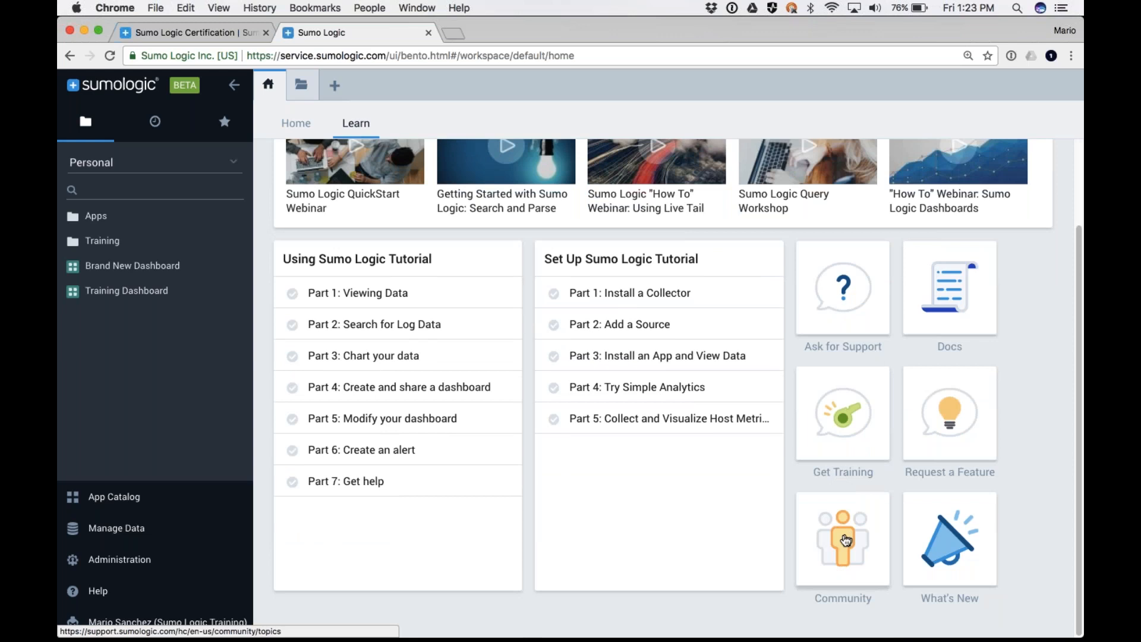
{"action": "scroll", "coordinate": [845, 536], "scroll_direction": "up", "scroll_amount": 4}
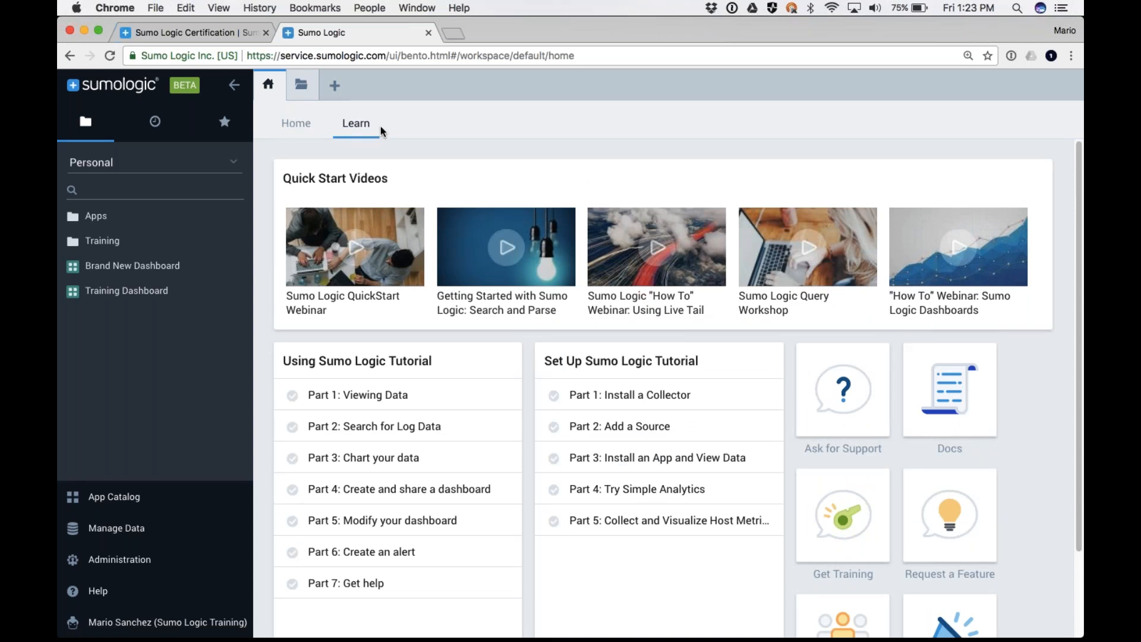
{"action": "left_click", "coordinate": [298, 129]}
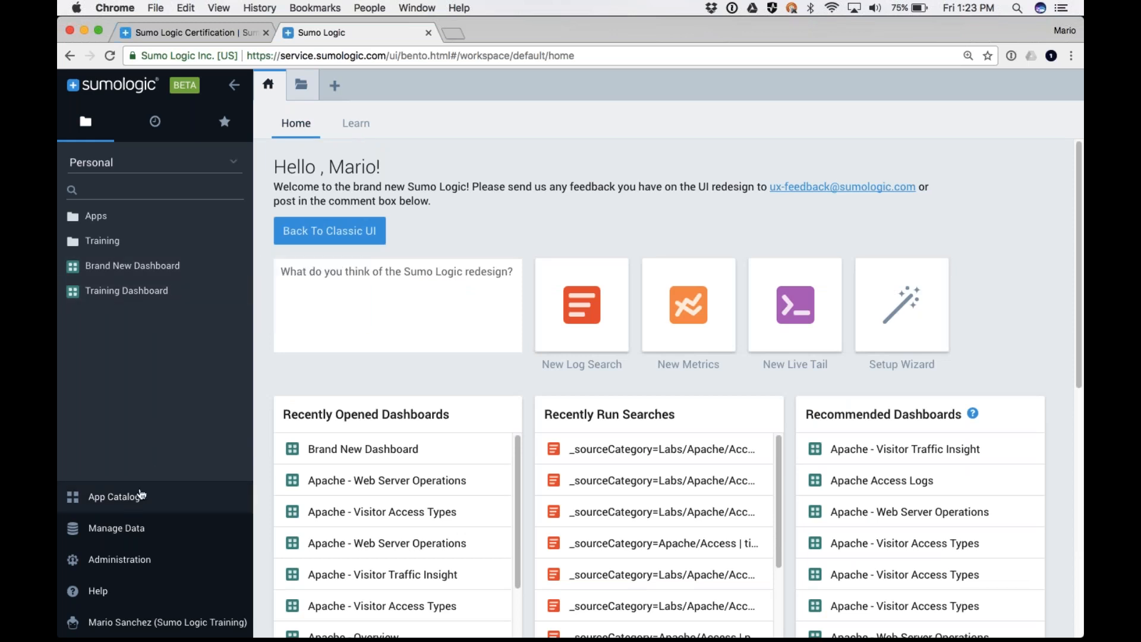
Open the Collection page for managing data and look through the listed collectors and their sources
{"action": "left_click", "coordinate": [127, 531]}
{"action": "left_click", "coordinate": [115, 436]}
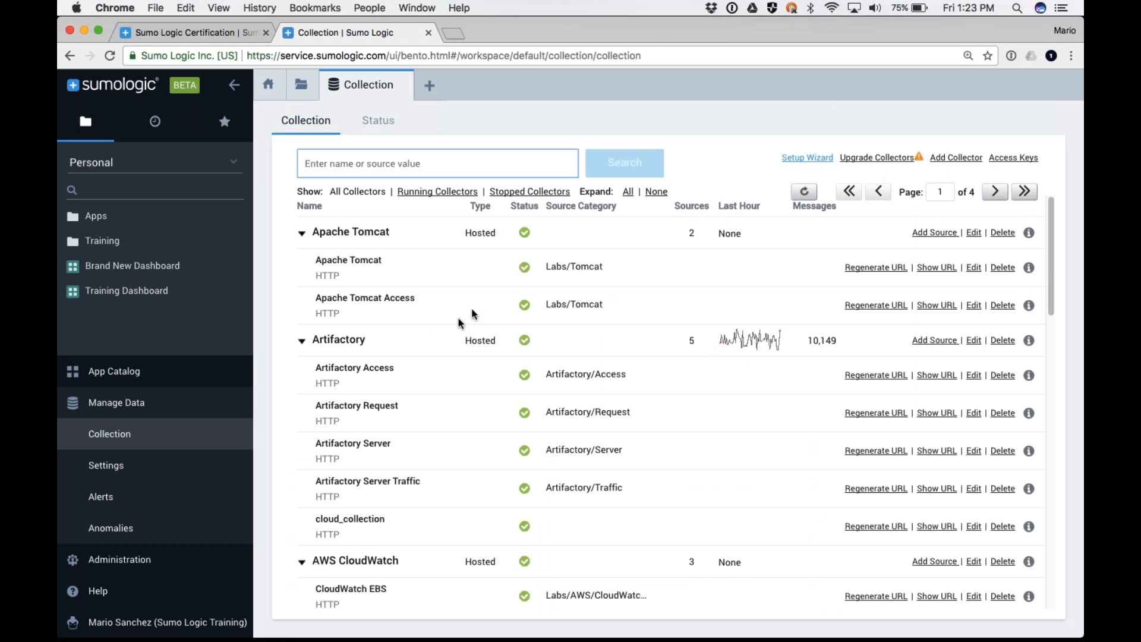
{"action": "scroll", "coordinate": [421, 382], "scroll_direction": "down", "scroll_amount": 5}
{"action": "scroll", "coordinate": [420, 384], "scroll_direction": "down", "scroll_amount": 10}
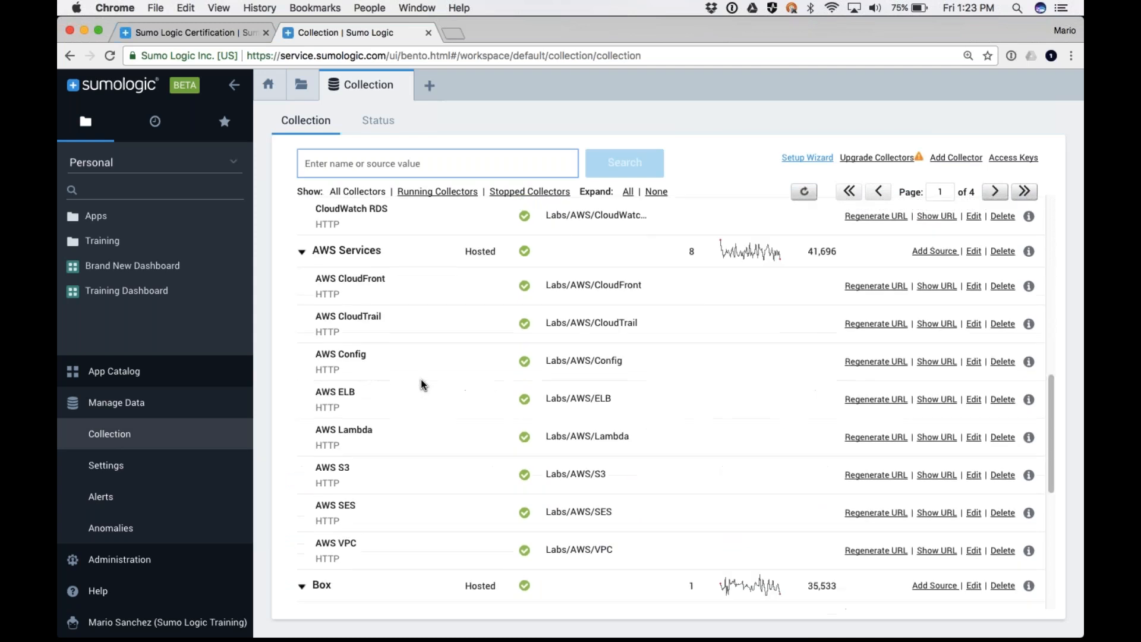
{"action": "scroll", "coordinate": [421, 384], "scroll_direction": "up", "scroll_amount": 5}
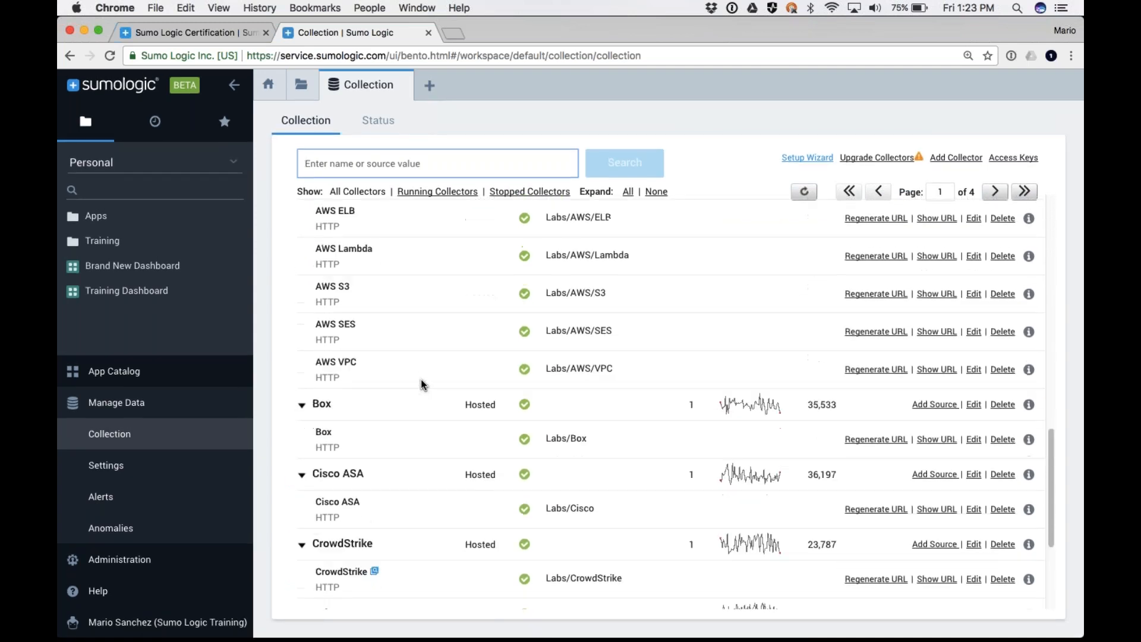
{"action": "scroll", "coordinate": [948, 339], "scroll_direction": "up", "scroll_amount": 8}
{"action": "scroll", "coordinate": [949, 348], "scroll_direction": "up", "scroll_amount": 3}
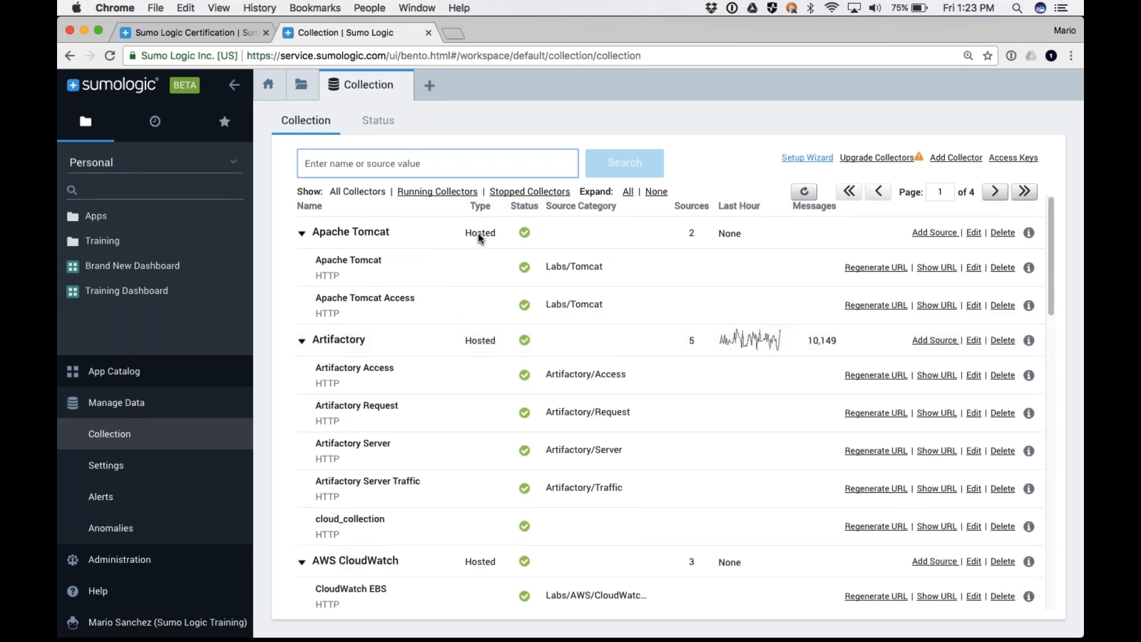
{"action": "scroll", "coordinate": [477, 235], "scroll_direction": "down", "scroll_amount": 20}
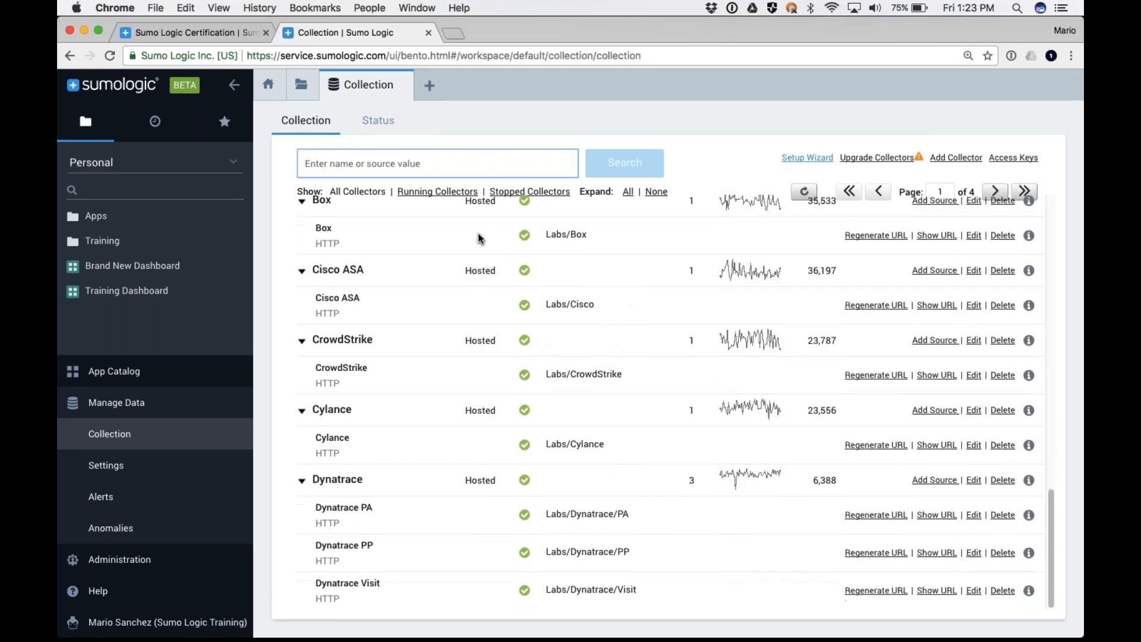
Search the collectors for "install" and clear the search to restore the full collector list
{"action": "type", "text": "install"}
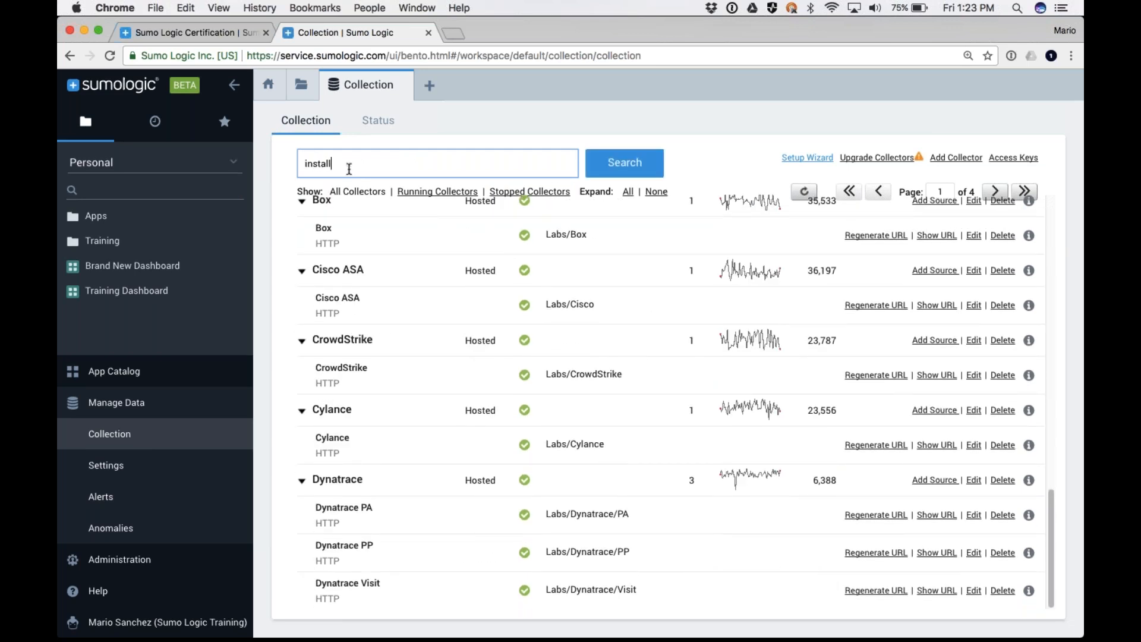
{"action": "key", "text": "Return"}
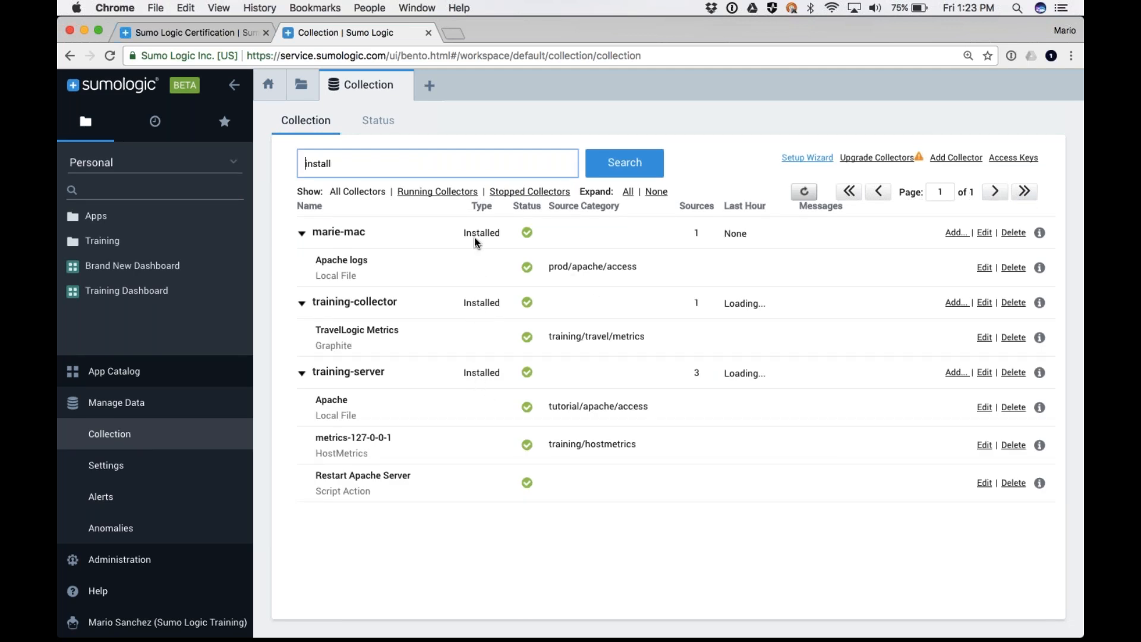
{"action": "mouse_move", "coordinate": [408, 358]}
{"action": "double_click", "coordinate": [346, 160]}
{"action": "key", "text": "BackSpace"}
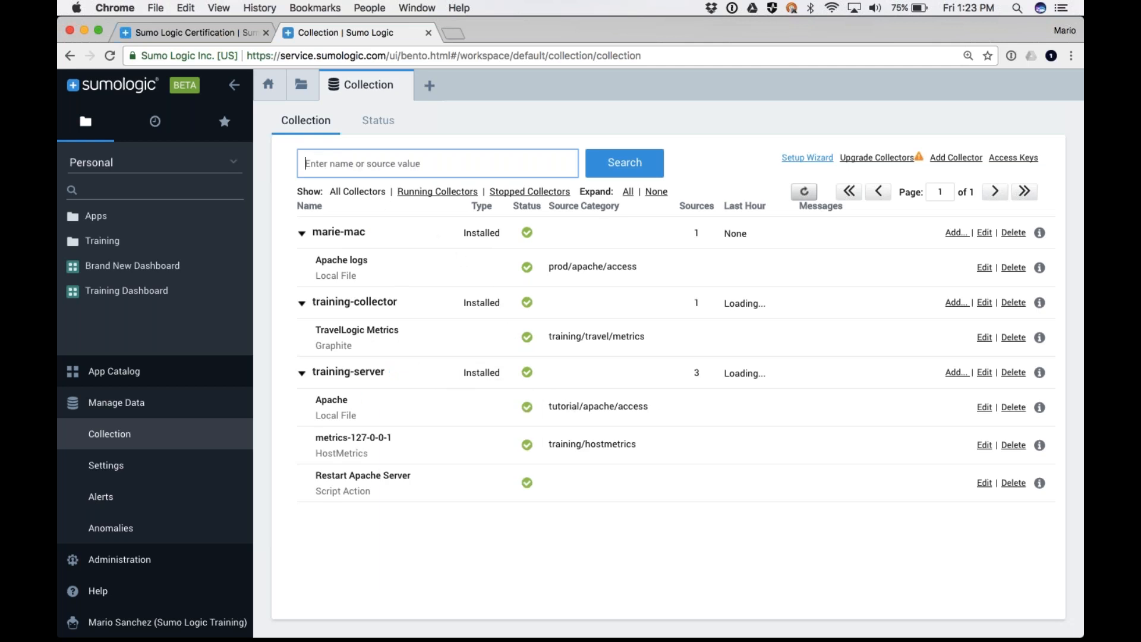
{"action": "key", "text": "Return"}
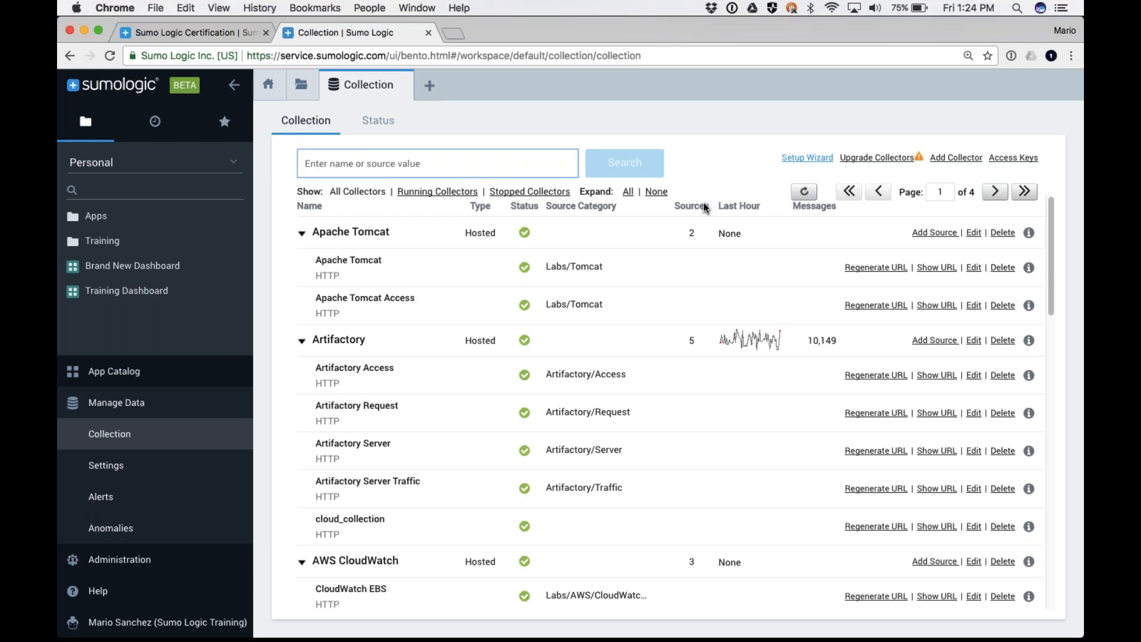
View the platform downloads offered for adding an installed collector, and close the dialog without choosing one
{"action": "left_click", "coordinate": [964, 159]}
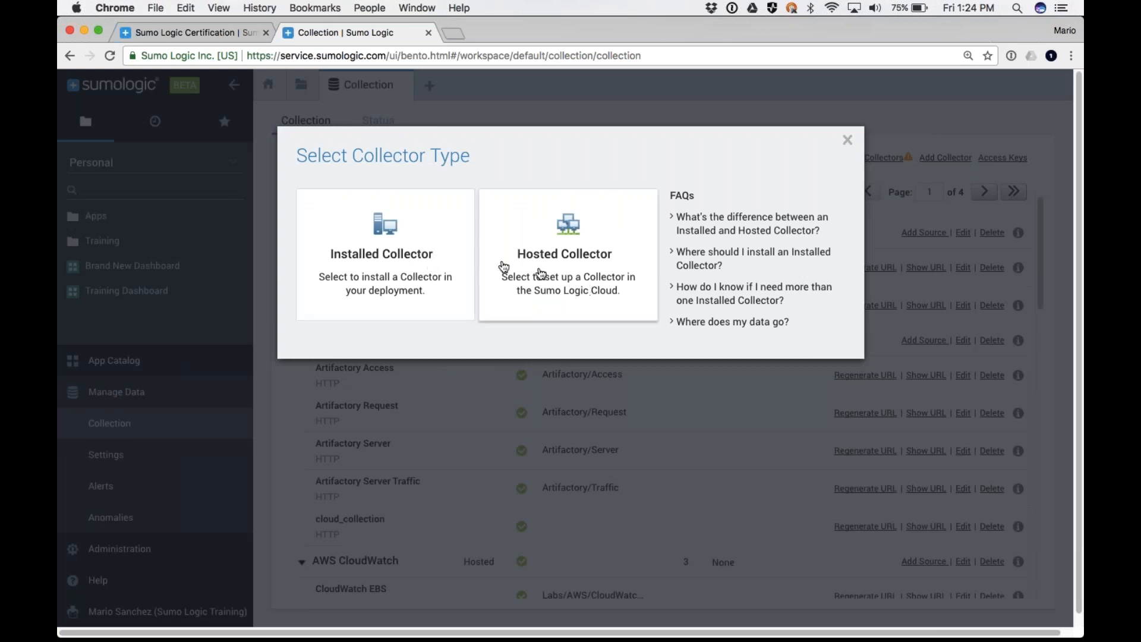
{"action": "left_click", "coordinate": [375, 246]}
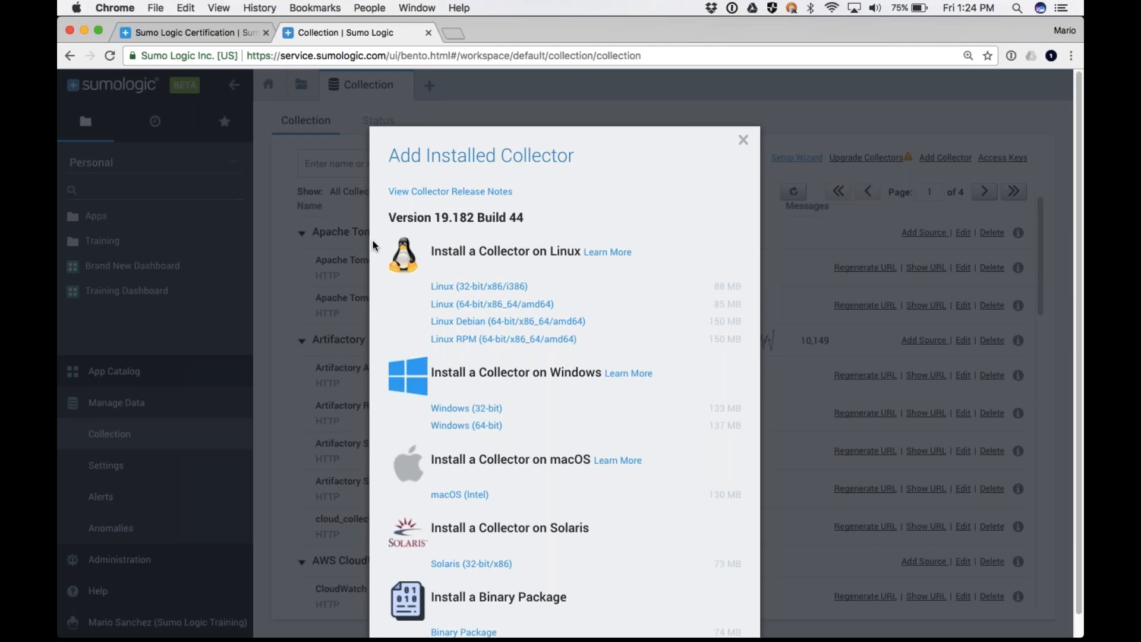
{"action": "scroll", "coordinate": [419, 258], "scroll_direction": "down", "scroll_amount": 1}
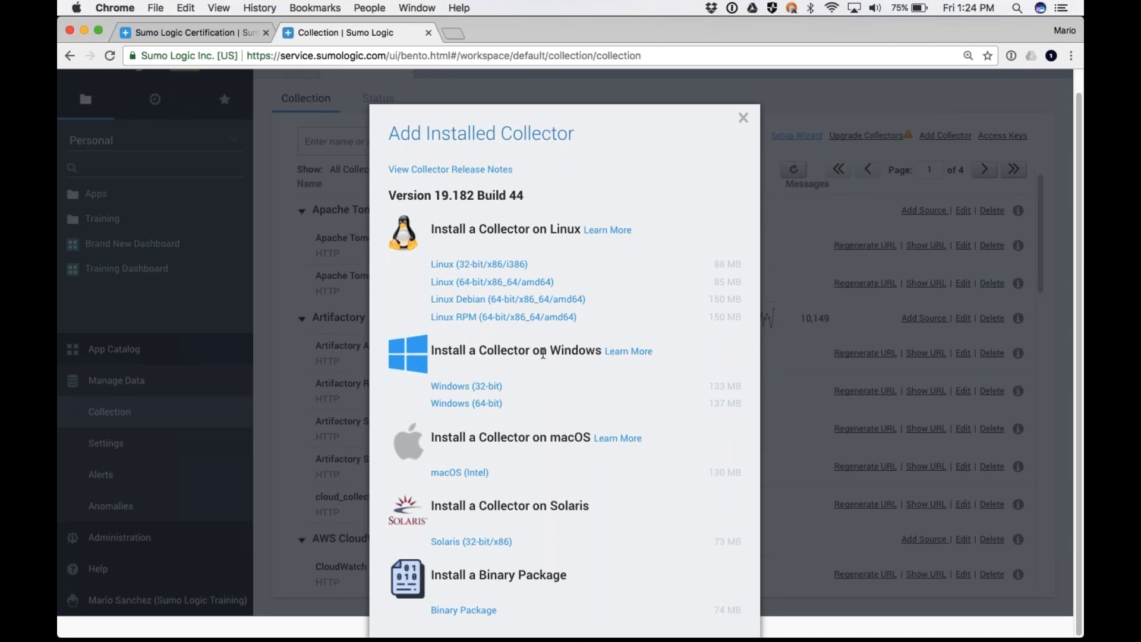
{"action": "left_click", "coordinate": [737, 122]}
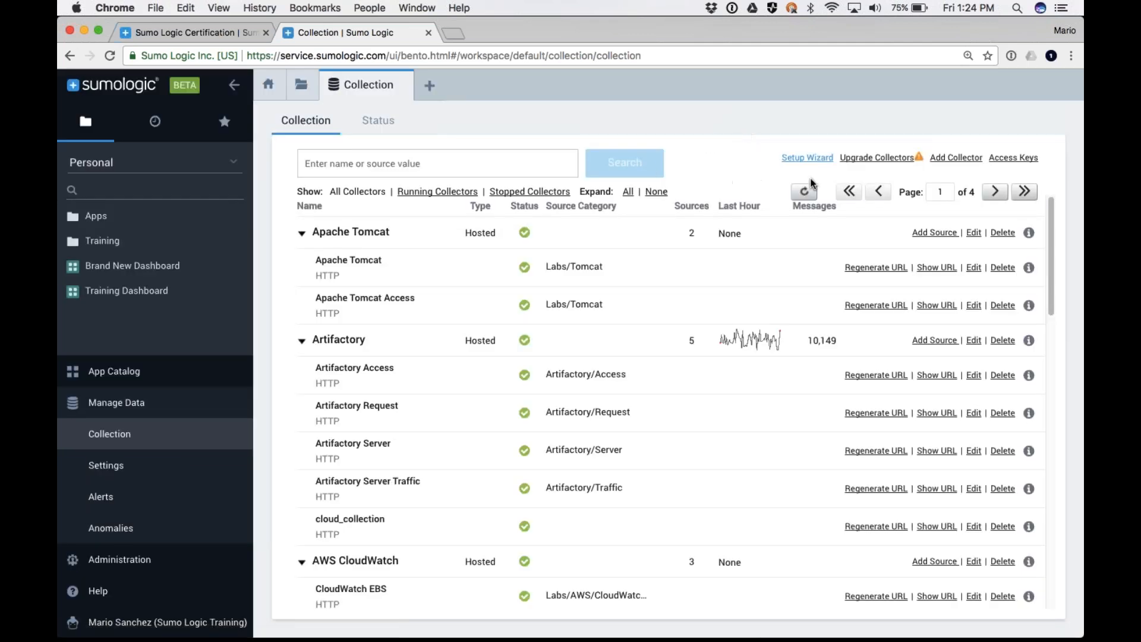
View the form for adding a hosted collector and cancel it without entering anything
{"action": "left_click", "coordinate": [953, 158]}
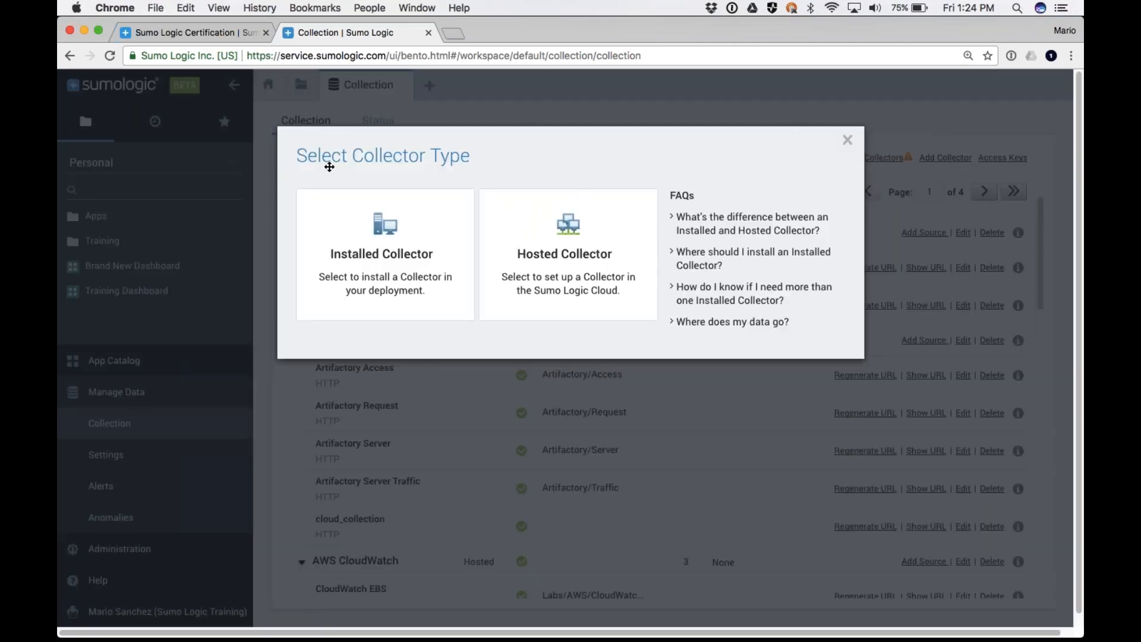
{"action": "left_click", "coordinate": [551, 254]}
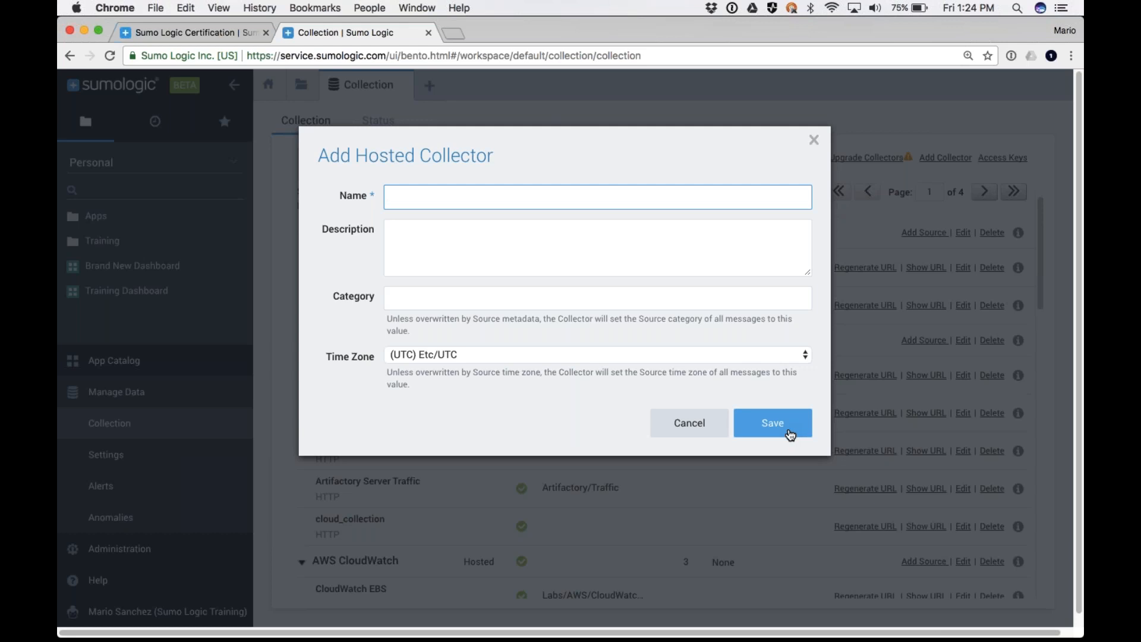
{"action": "left_click", "coordinate": [691, 434]}
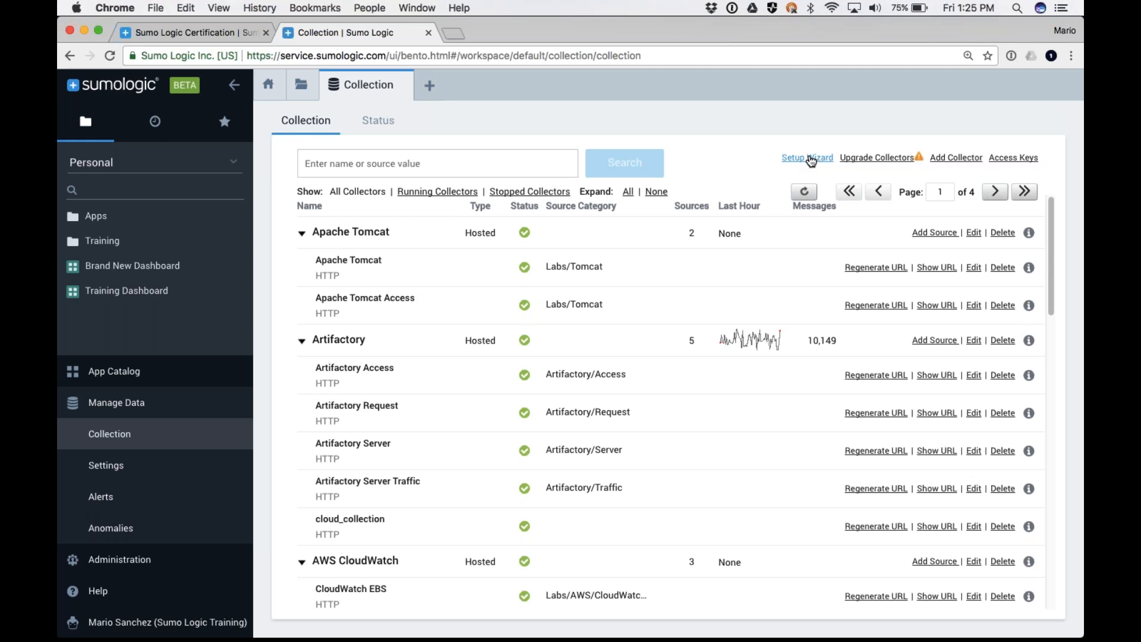
Open the Artifactory Request source of the Artifactory collector for editing and review its name, host, category and timestamp fields
{"action": "mouse_move", "coordinate": [350, 236]}
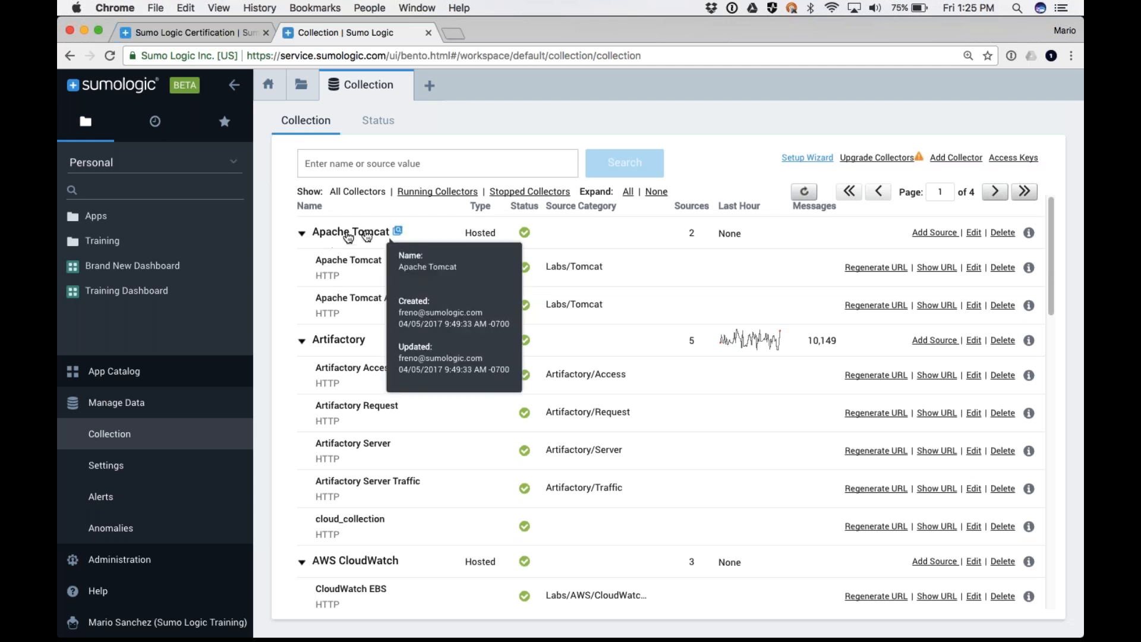
{"action": "mouse_move", "coordinate": [342, 347]}
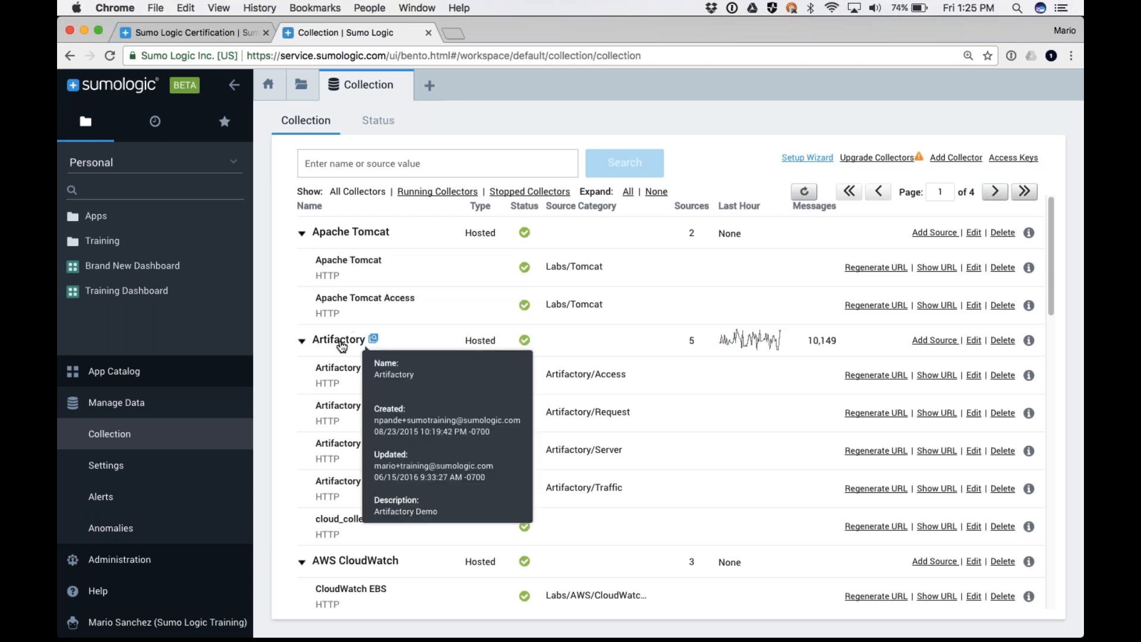
{"action": "mouse_move", "coordinate": [356, 409]}
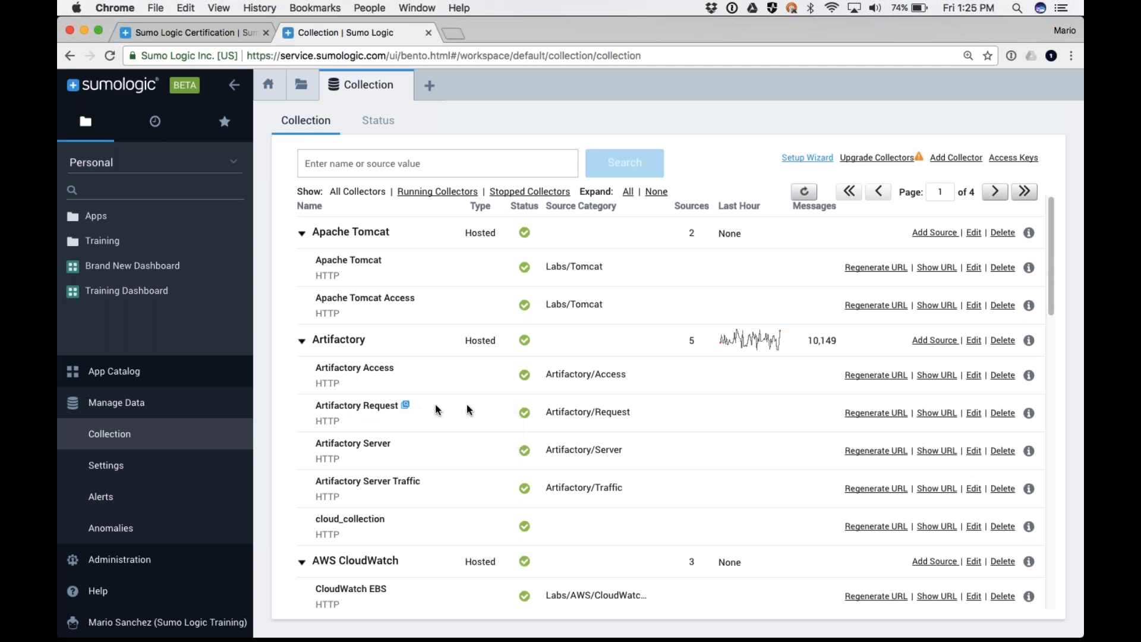
{"action": "left_click", "coordinate": [975, 414]}
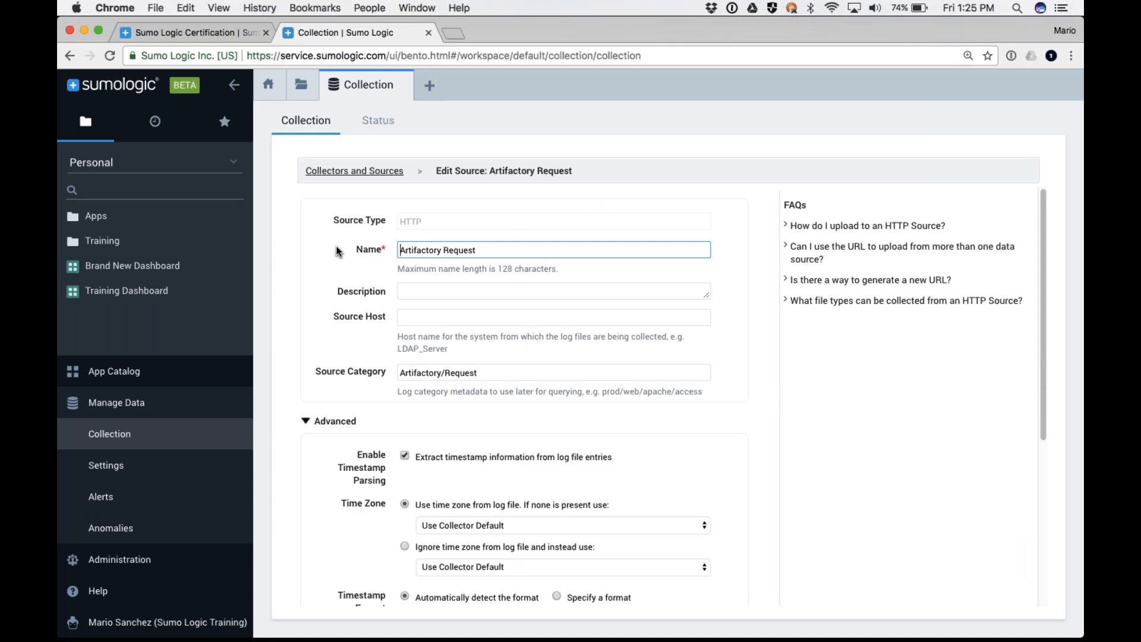
{"action": "scroll", "coordinate": [402, 306], "scroll_direction": "down", "scroll_amount": 1}
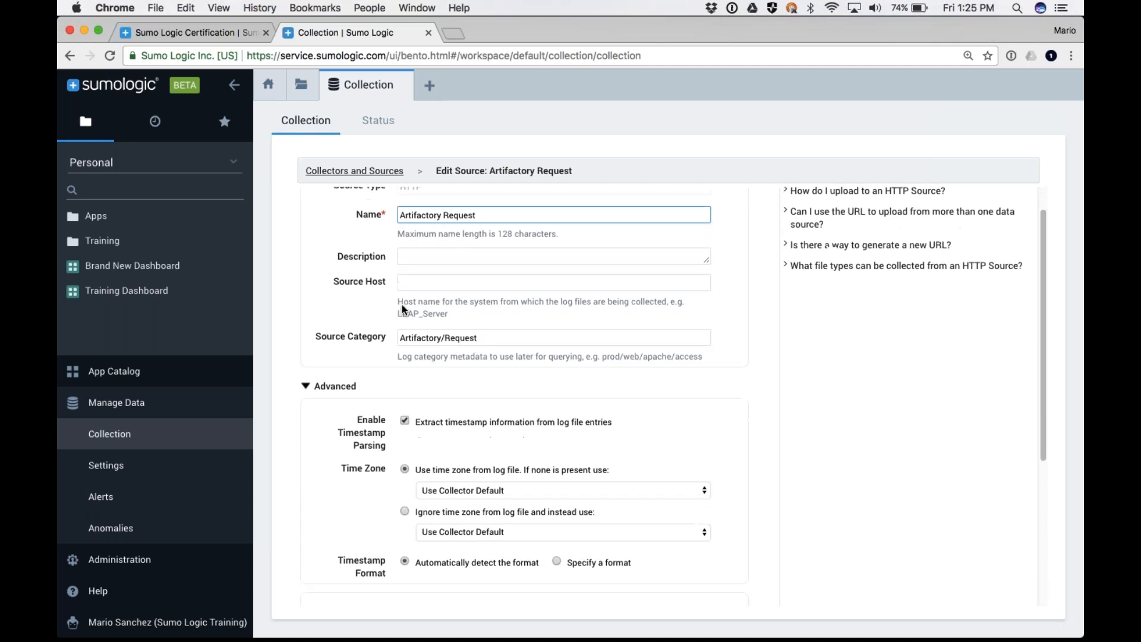
{"action": "scroll", "coordinate": [401, 308], "scroll_direction": "up", "scroll_amount": 1}
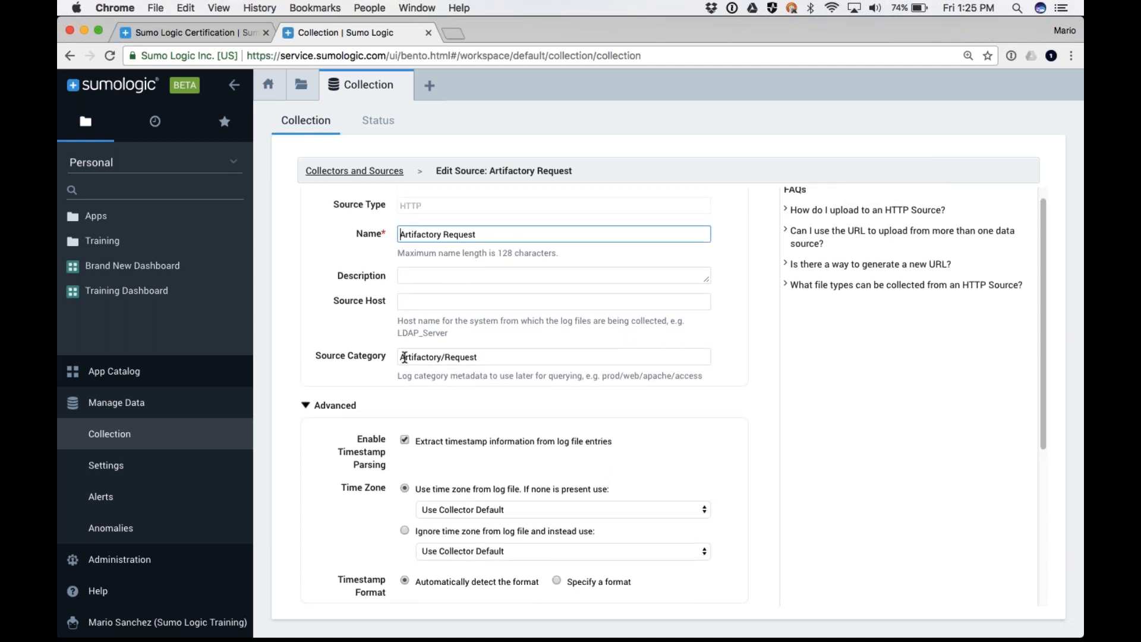
{"action": "mouse_move", "coordinate": [389, 358]}
{"action": "left_mouse_down"}
{"action": "mouse_move", "coordinate": [340, 358]}
{"action": "mouse_move", "coordinate": [386, 362]}
{"action": "left_mouse_up"}
{"action": "left_click", "coordinate": [389, 364]}
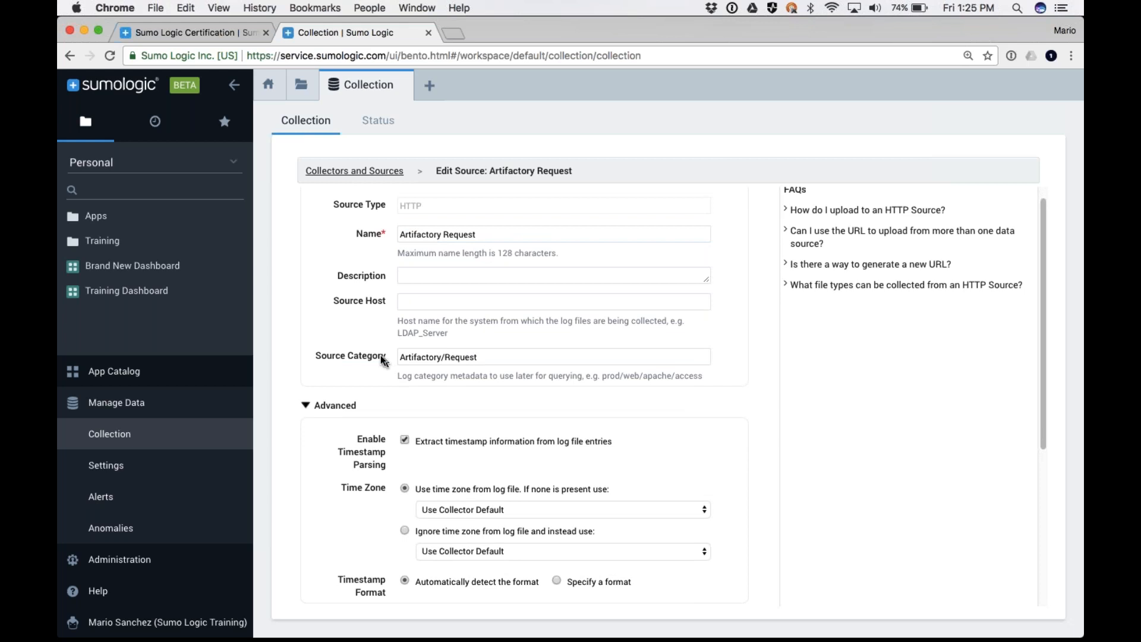
{"action": "scroll", "coordinate": [398, 372], "scroll_direction": "down", "scroll_amount": 3}
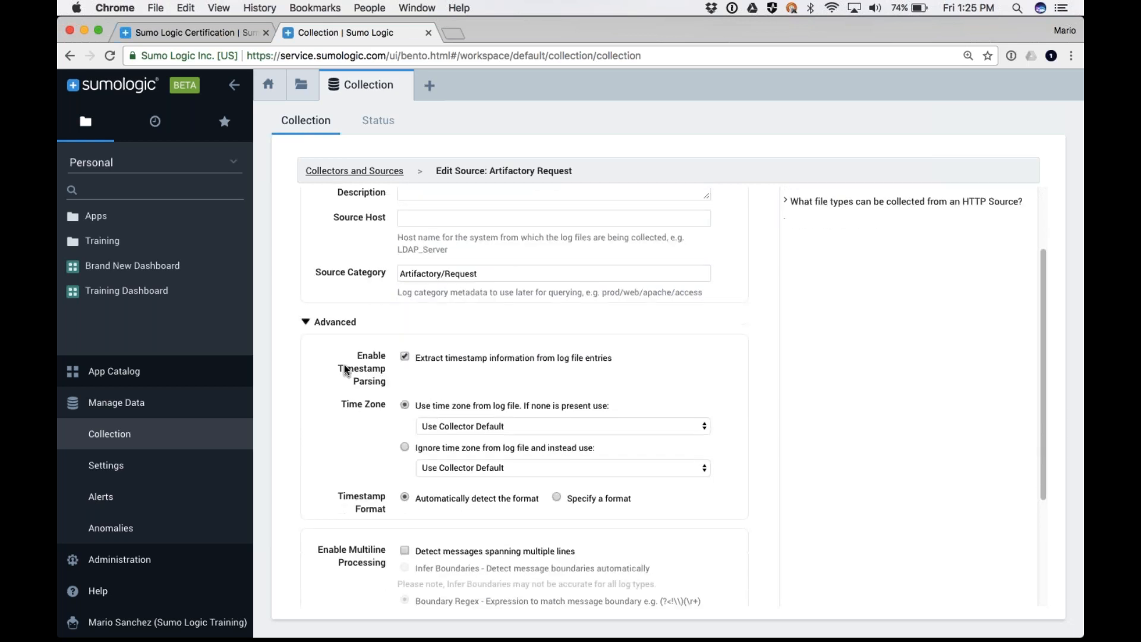
{"action": "left_click", "coordinate": [305, 322]}
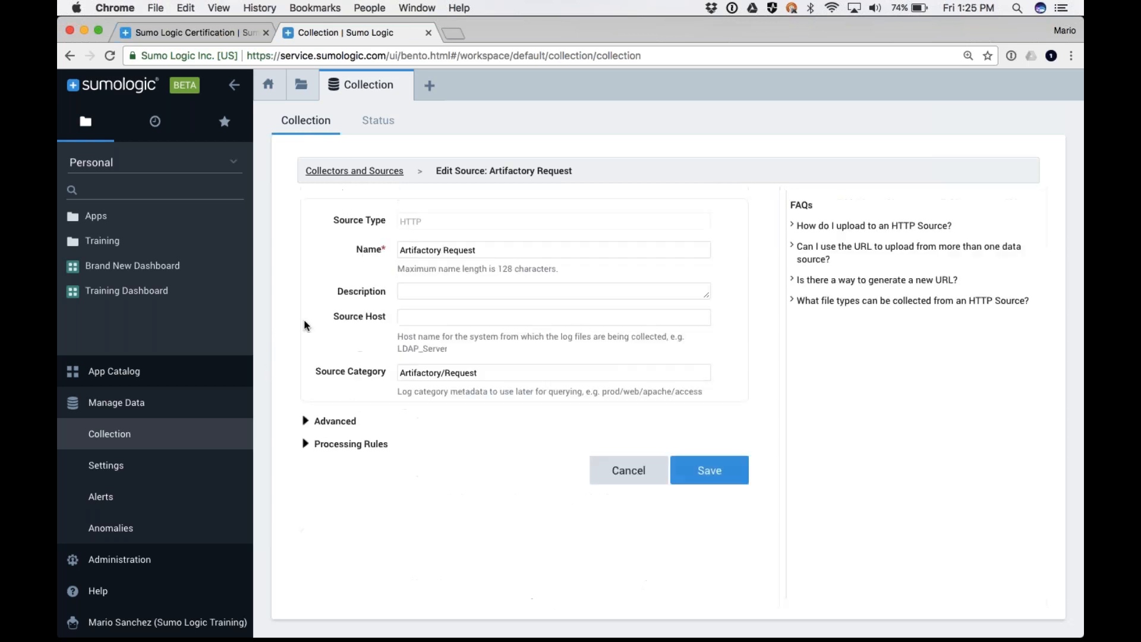
{"action": "left_click", "coordinate": [307, 422]}
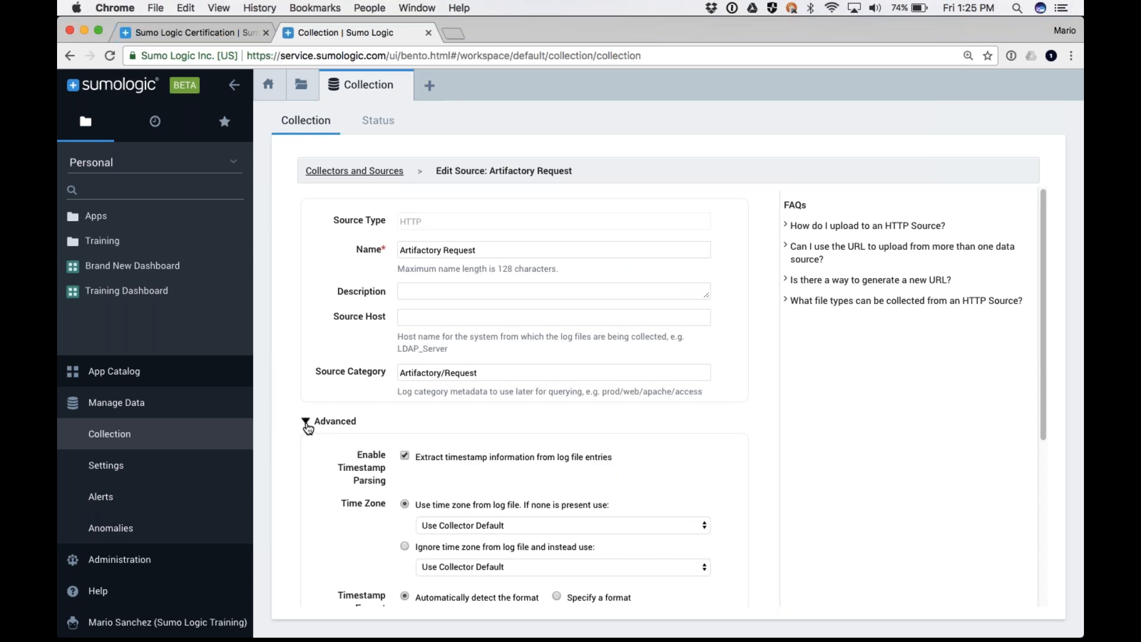
{"action": "left_click", "coordinate": [306, 422]}
{"action": "left_click", "coordinate": [306, 422]}
{"action": "left_click", "coordinate": [307, 423]}
{"action": "left_click", "coordinate": [307, 424]}
{"action": "left_click", "coordinate": [307, 422]}
{"action": "left_click", "coordinate": [306, 422]}
Set the Artifactory Request source's time zone option to ignore the log file's time zone and use another instead
{"action": "scroll", "coordinate": [435, 386], "scroll_direction": "down", "scroll_amount": 5}
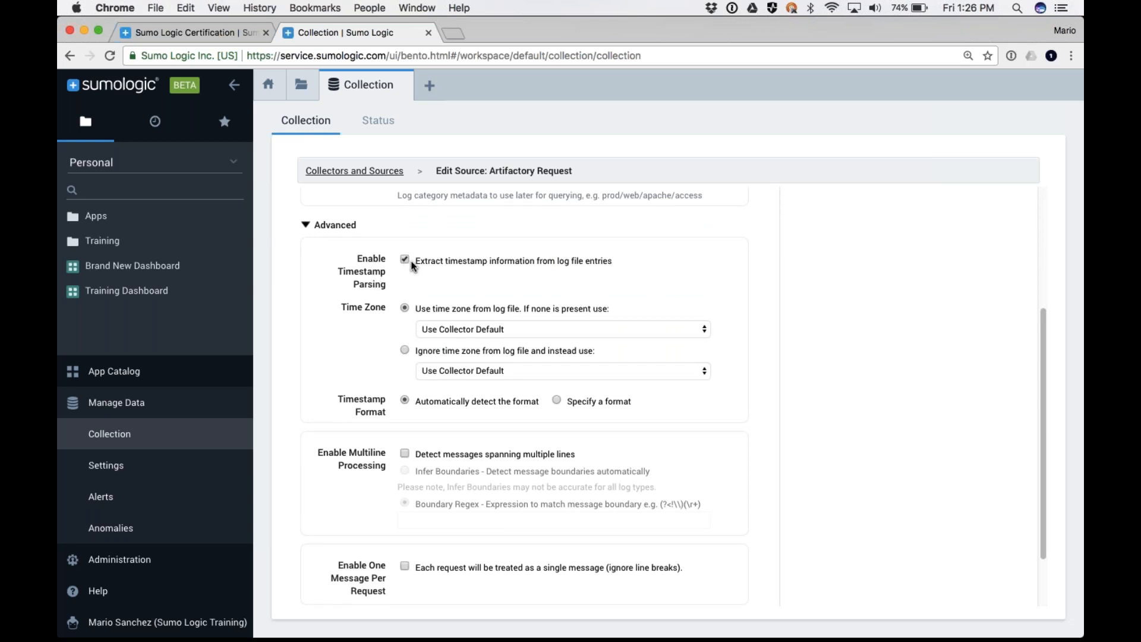
{"action": "left_click", "coordinate": [404, 351]}
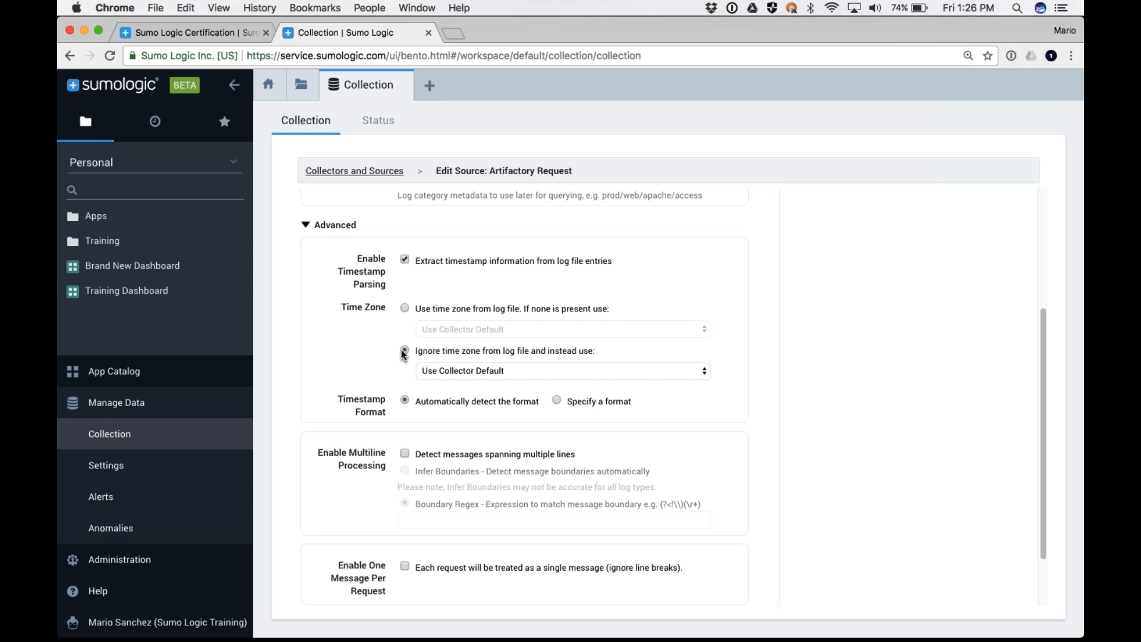
View the time zones offered to replace the log file's time zone, and close the list without choosing one
{"action": "left_click", "coordinate": [466, 369]}
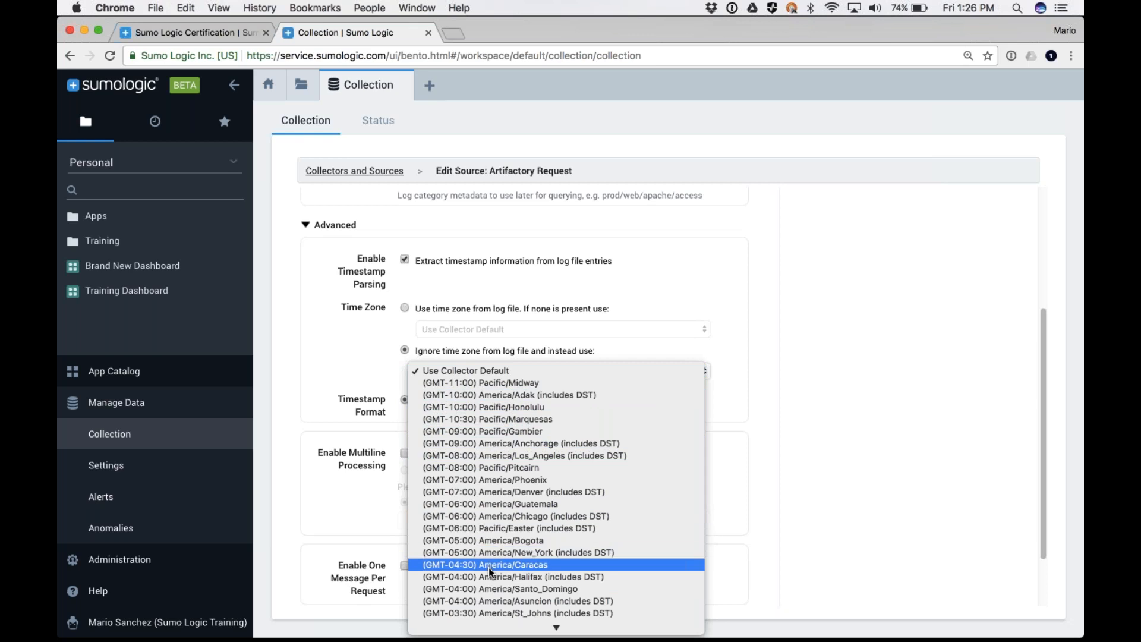
{"action": "left_click", "coordinate": [400, 395]}
{"action": "scroll", "coordinate": [399, 395], "scroll_direction": "down", "scroll_amount": 1}
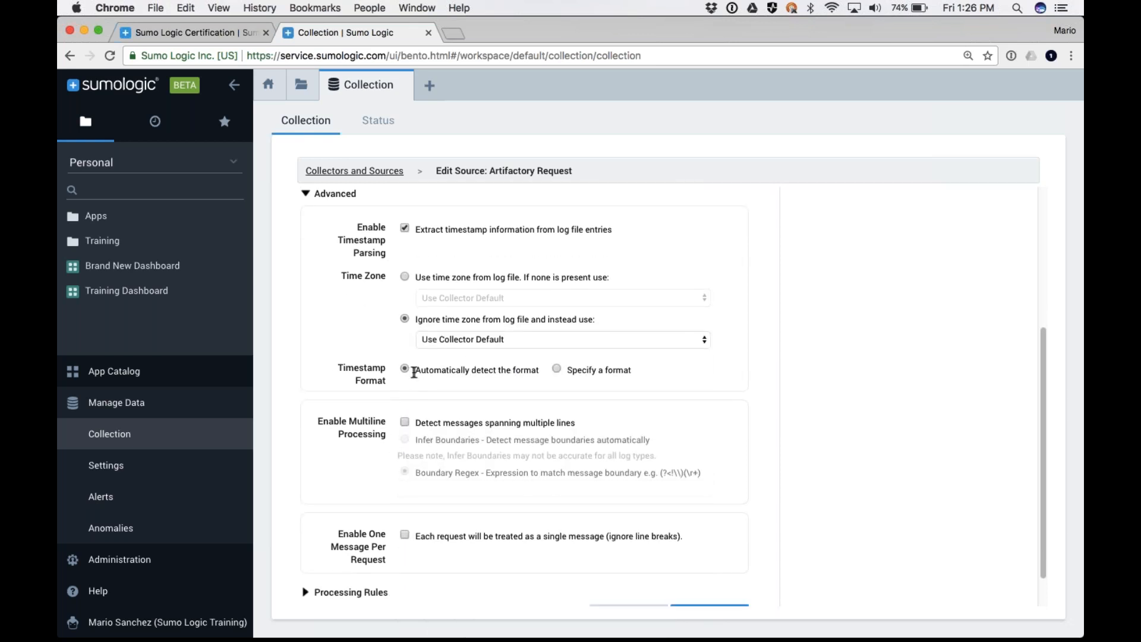
Switch the timestamp format to Specify a format, and enter sample text as the format before clearing it
{"action": "left_click_drag", "start_coordinate": [538, 370], "coordinate": [418, 370]}
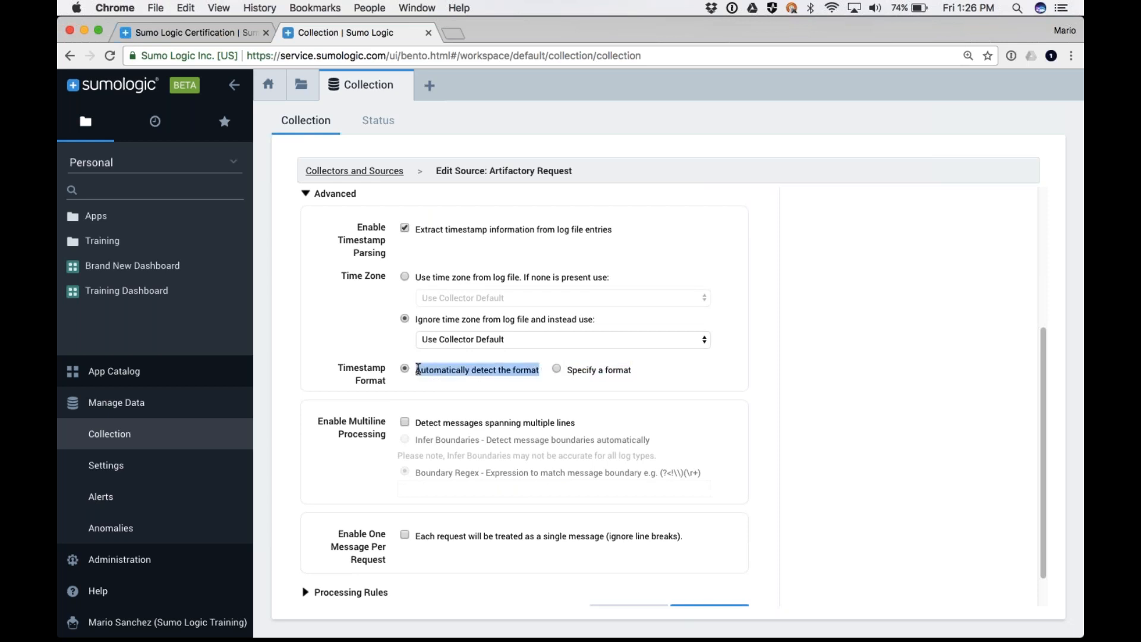
{"action": "left_click", "coordinate": [556, 369]}
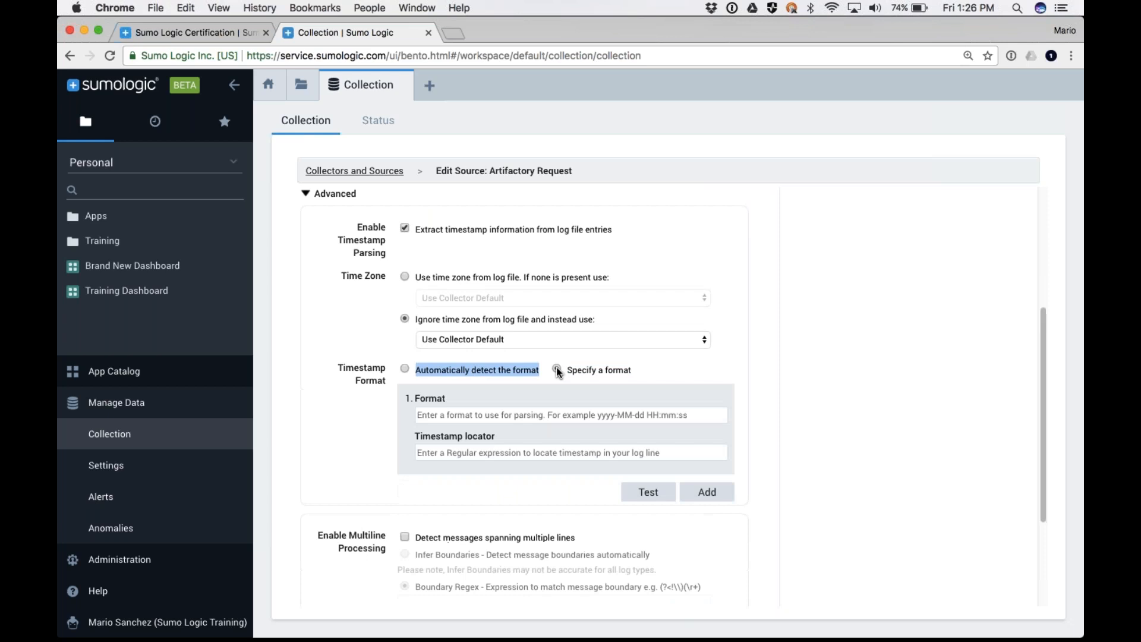
{"action": "left_click", "coordinate": [437, 417]}
{"action": "type", "text": "c rf g"}
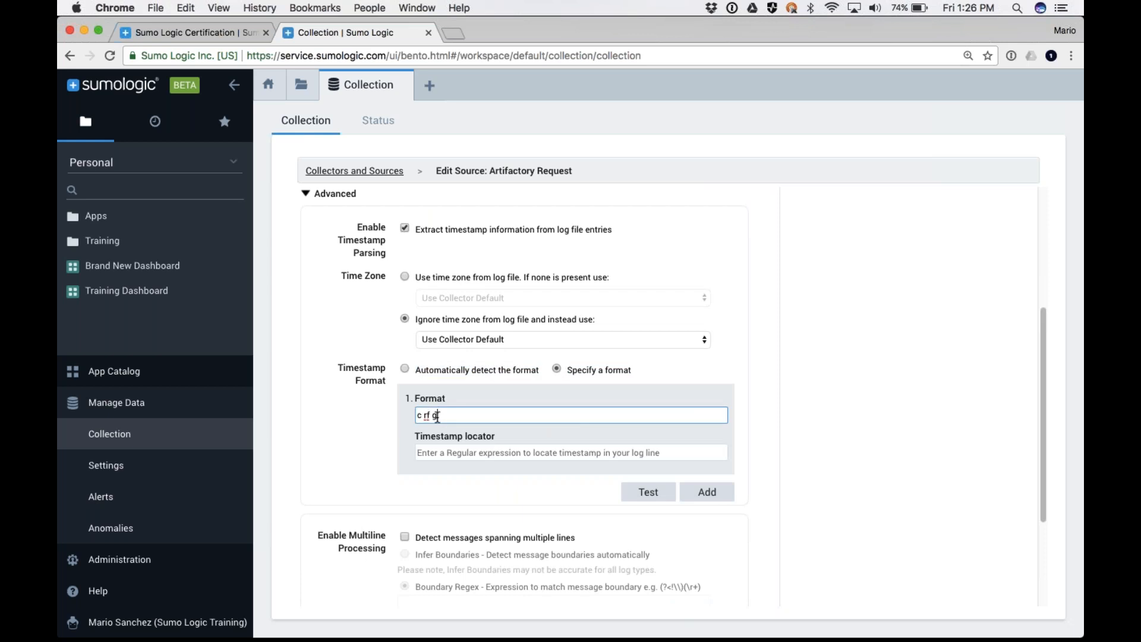
{"action": "type", "text": " shrh r srg"}
{"action": "left_click_drag", "start_coordinate": [479, 416], "coordinate": [397, 416]}
{"action": "key", "text": "BackSpace"}
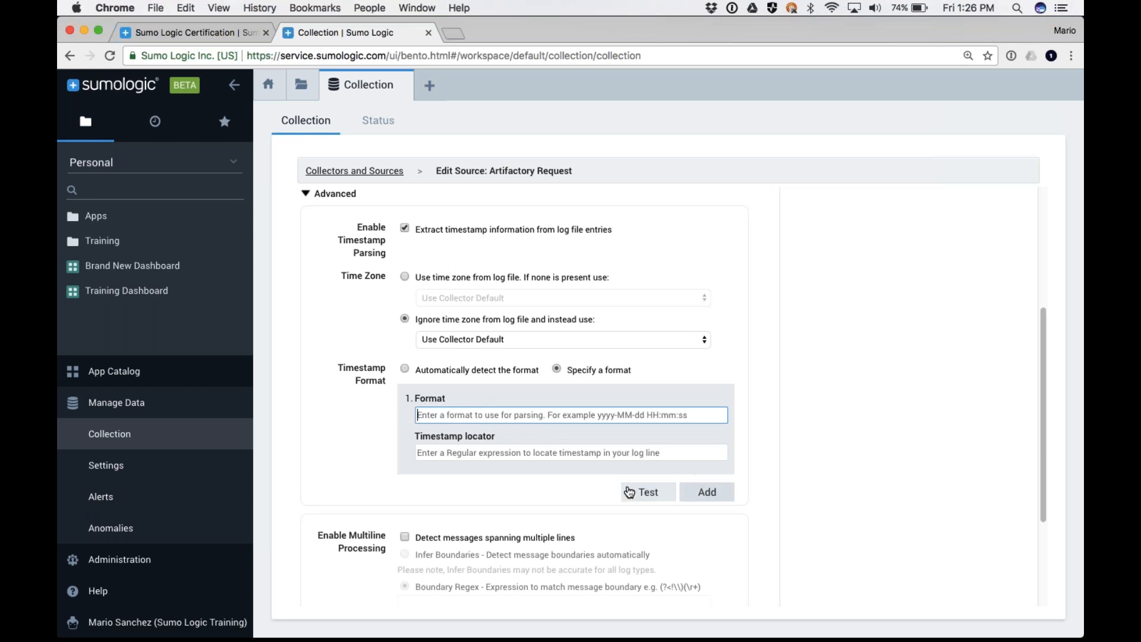
Enable detection of messages spanning multiple lines, trying Infer Boundaries before choosing Boundary Regex with an empty expression
{"action": "scroll", "coordinate": [344, 239], "scroll_direction": "down", "scroll_amount": 2}
{"action": "scroll", "coordinate": [344, 237], "scroll_direction": "down", "scroll_amount": 2}
{"action": "scroll", "coordinate": [363, 369], "scroll_direction": "down", "scroll_amount": 2}
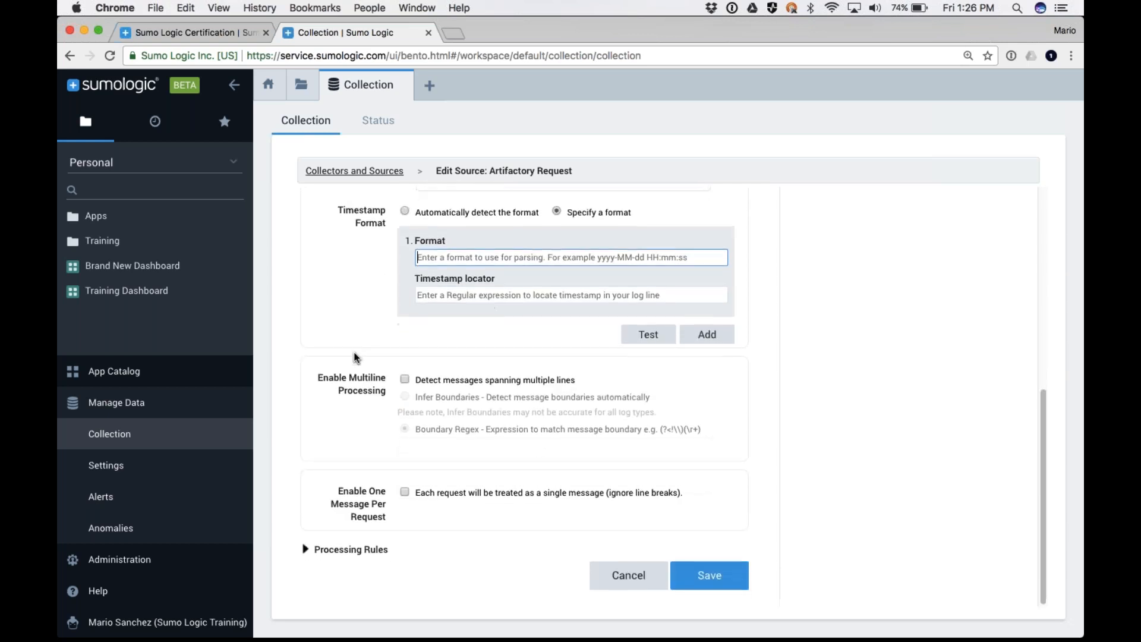
{"action": "left_click", "coordinate": [404, 378]}
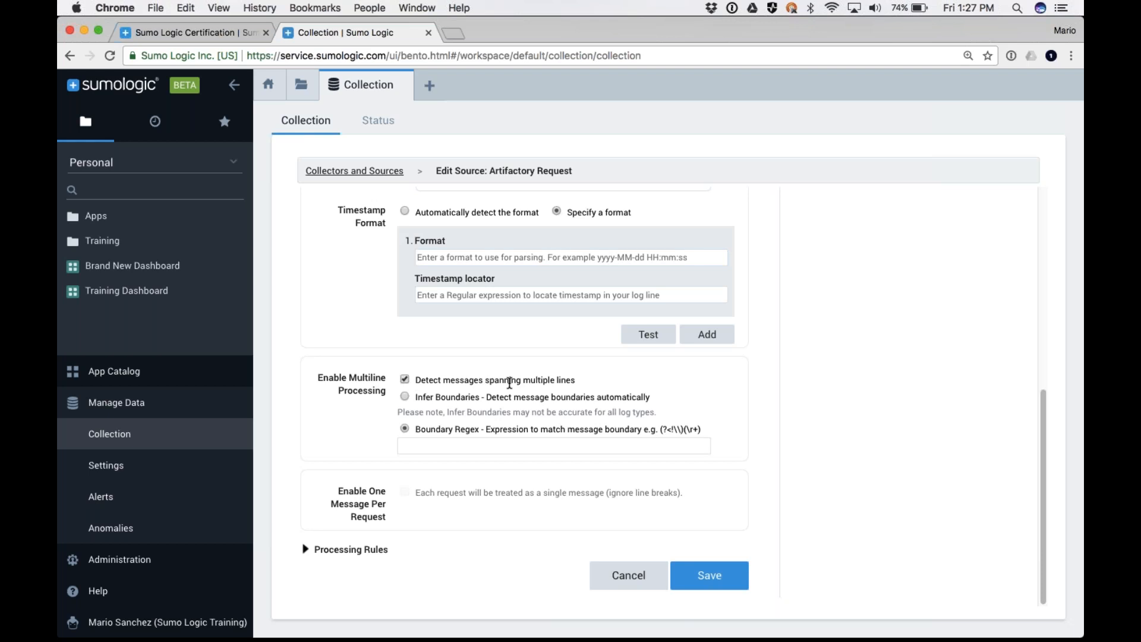
{"action": "left_click", "coordinate": [405, 398]}
{"action": "left_click", "coordinate": [406, 429]}
{"action": "left_click", "coordinate": [424, 446]}
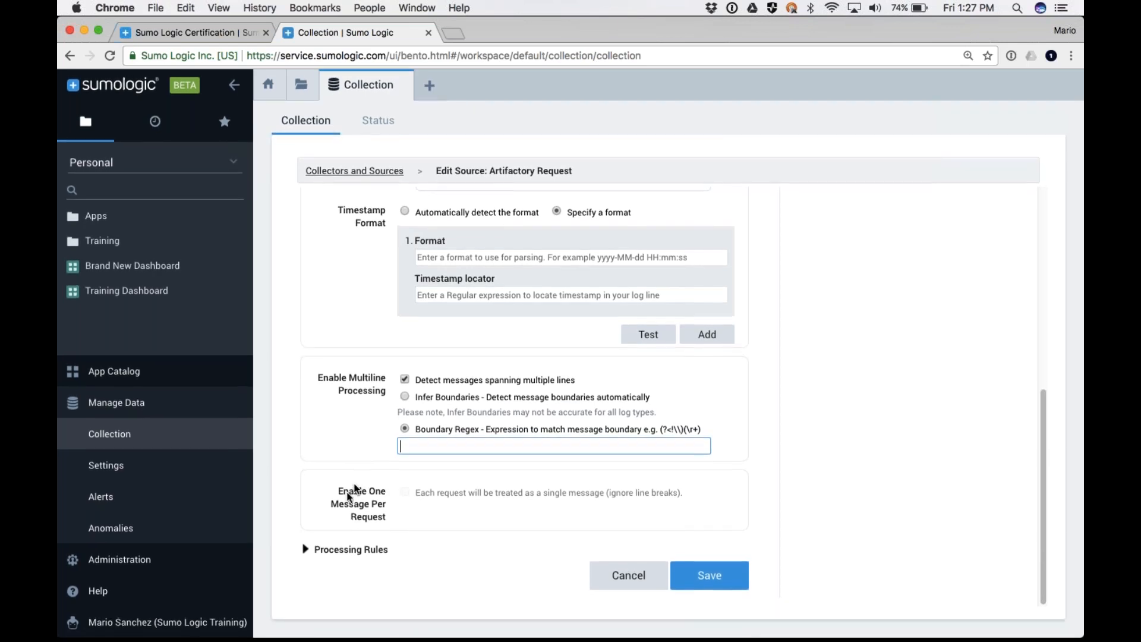
Start a new processing rule for the source and set its type to Include messages that match
{"action": "left_click", "coordinate": [307, 550]}
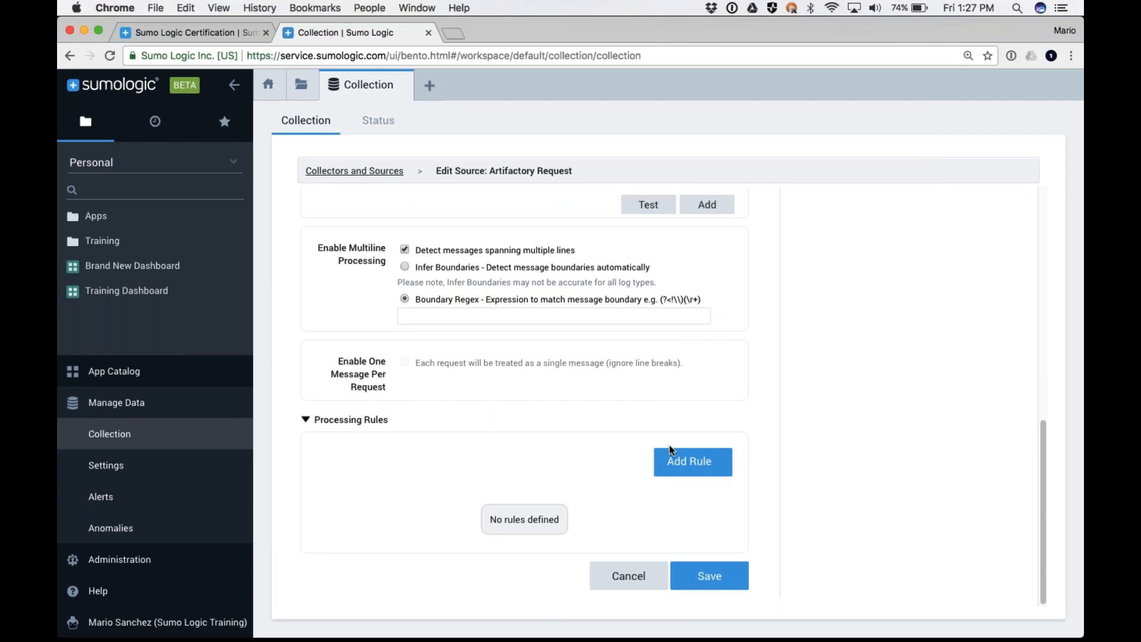
{"action": "left_click", "coordinate": [688, 461]}
{"action": "scroll", "coordinate": [380, 432], "scroll_direction": "down", "scroll_amount": 2}
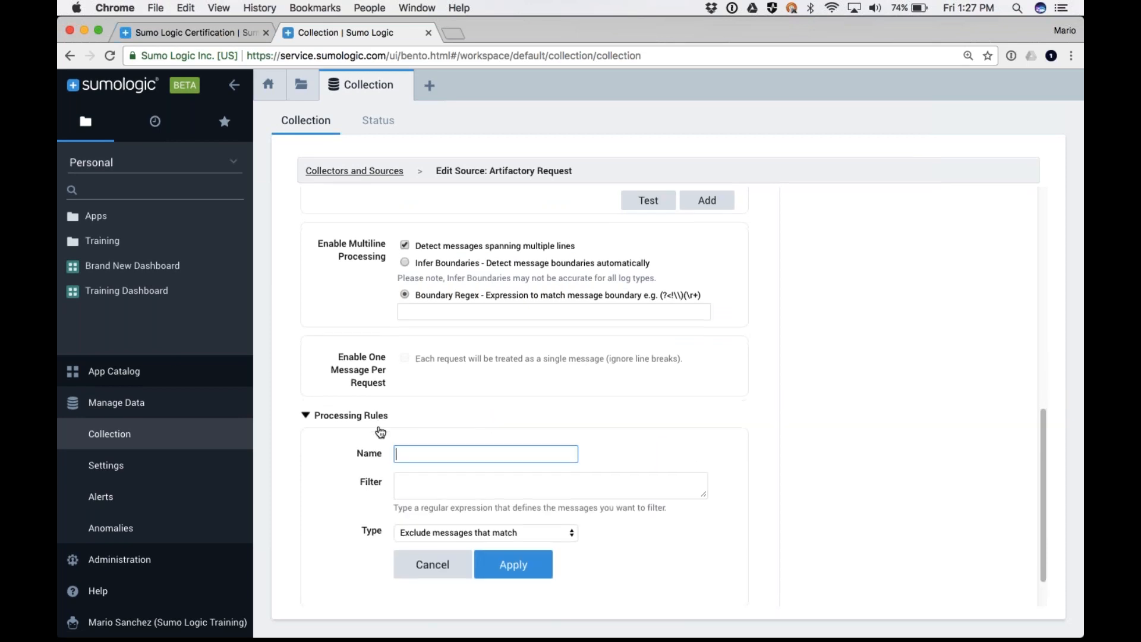
{"action": "left_click", "coordinate": [443, 483]}
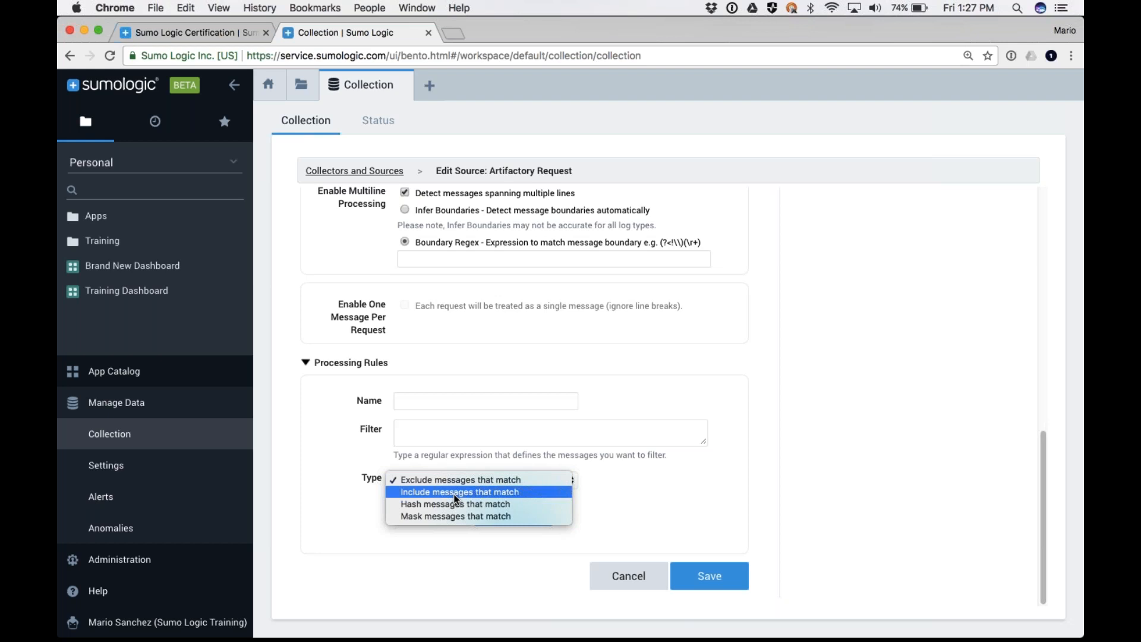
{"action": "left_click", "coordinate": [434, 493]}
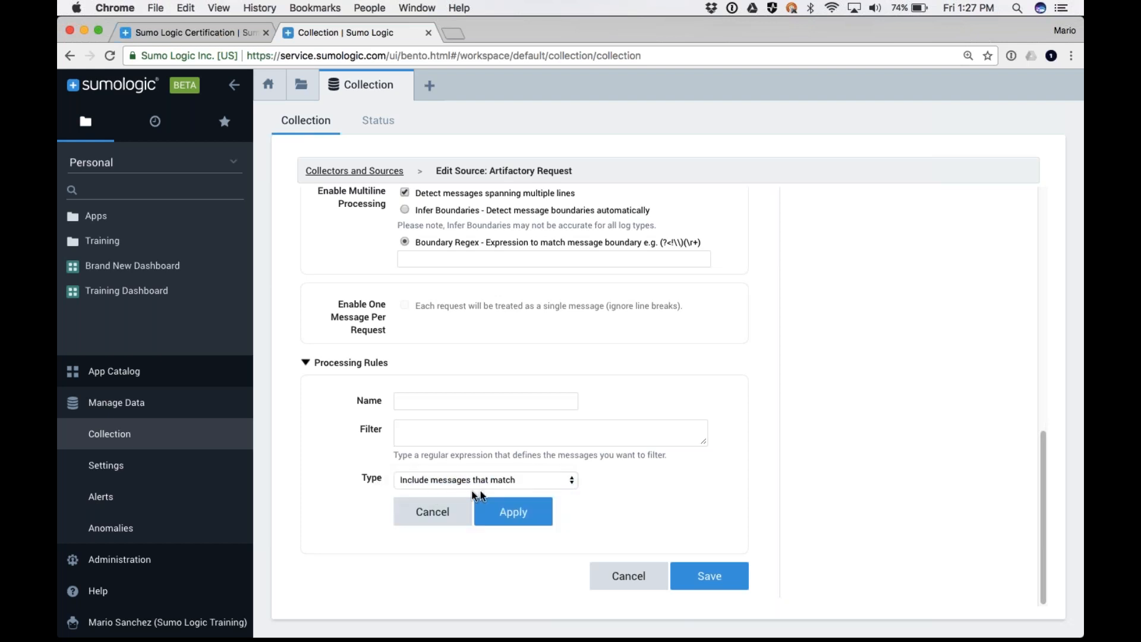
Enter "cw fawf araerga" as the processing rule's filter and set its type to Hash messages that match
{"action": "left_click", "coordinate": [422, 425]}
{"action": "type", "text": "cw fawf araerga"}
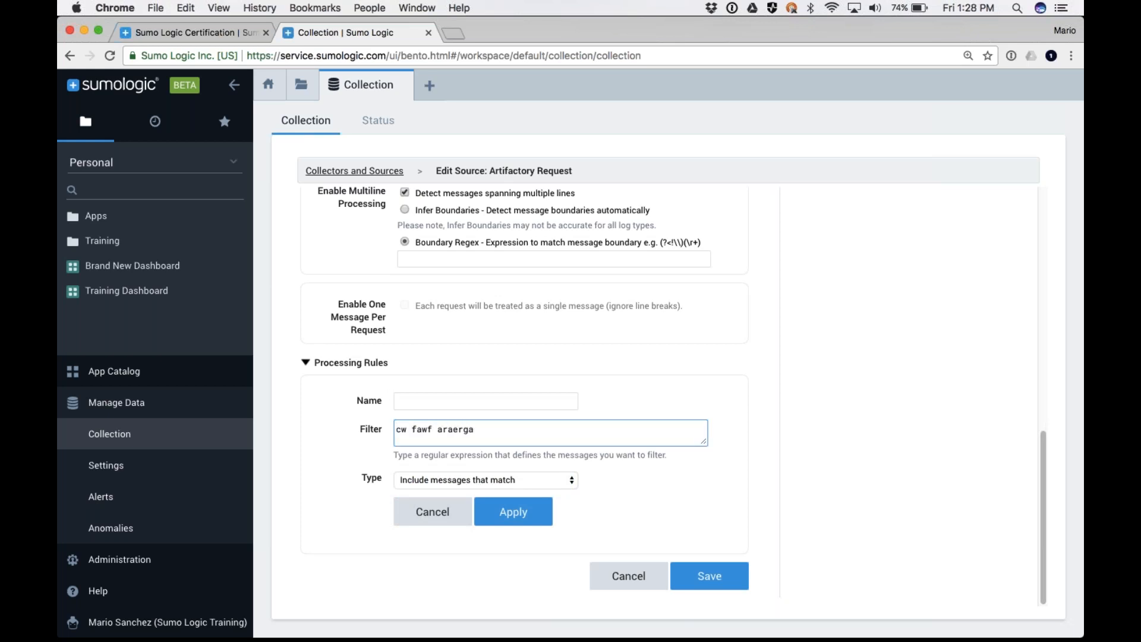
{"action": "left_click", "coordinate": [431, 479]}
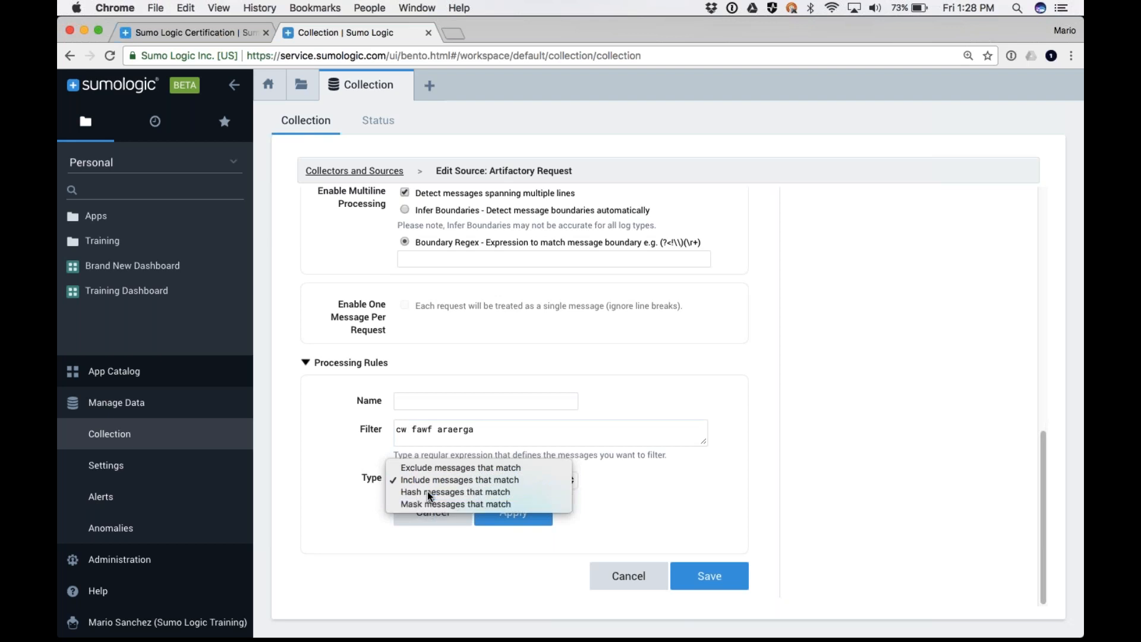
{"action": "left_click", "coordinate": [427, 492]}
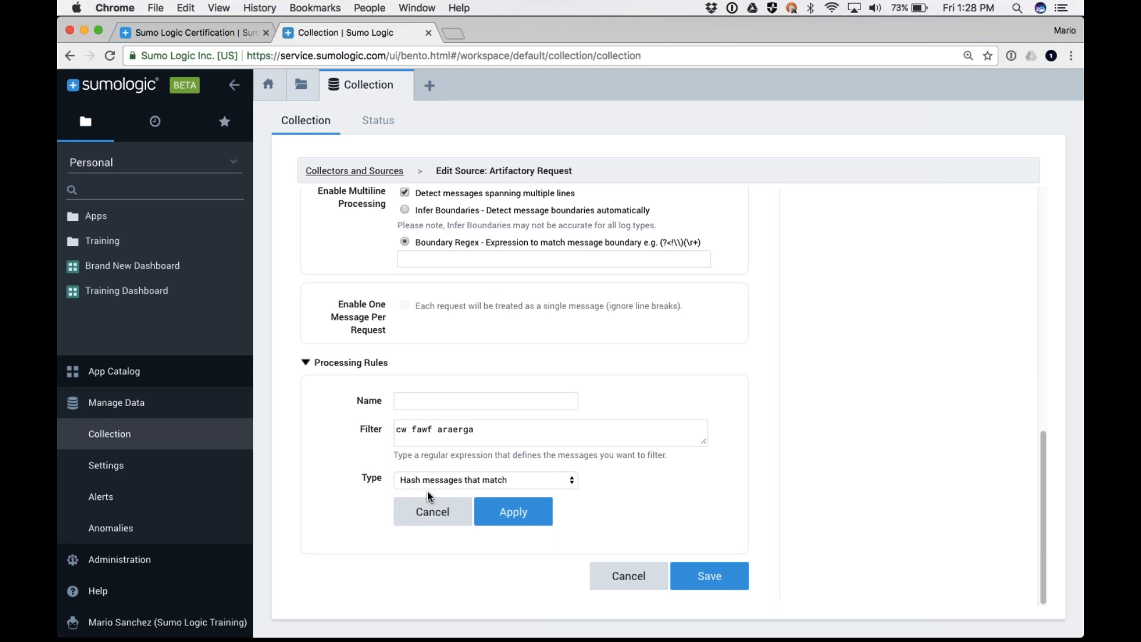
{"action": "left_click", "coordinate": [442, 482]}
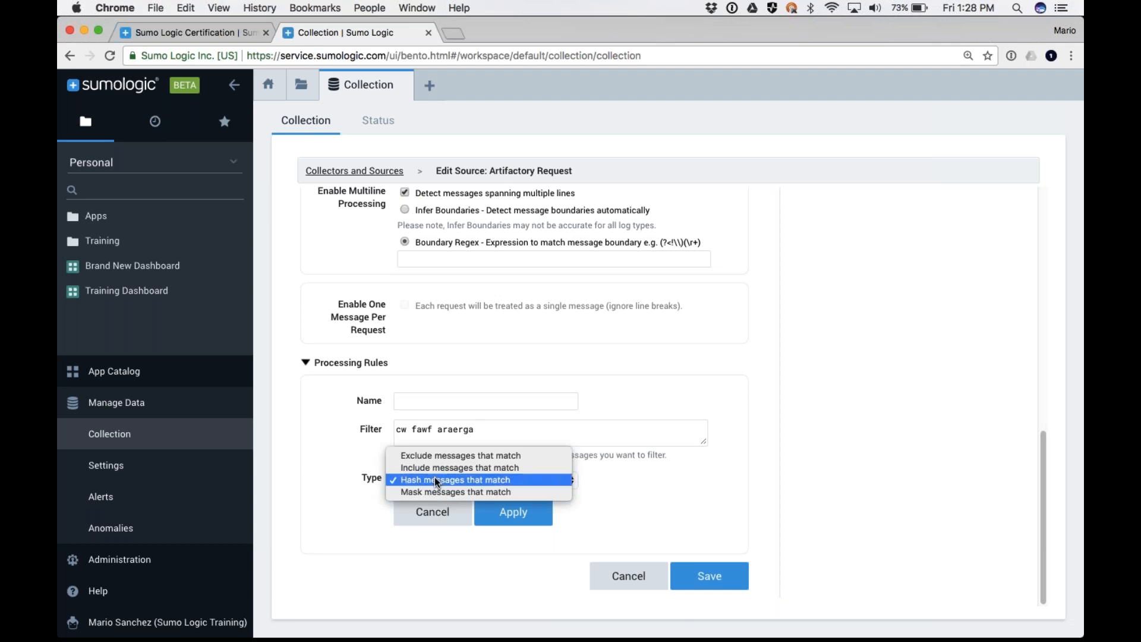
{"action": "left_click", "coordinate": [611, 523]}
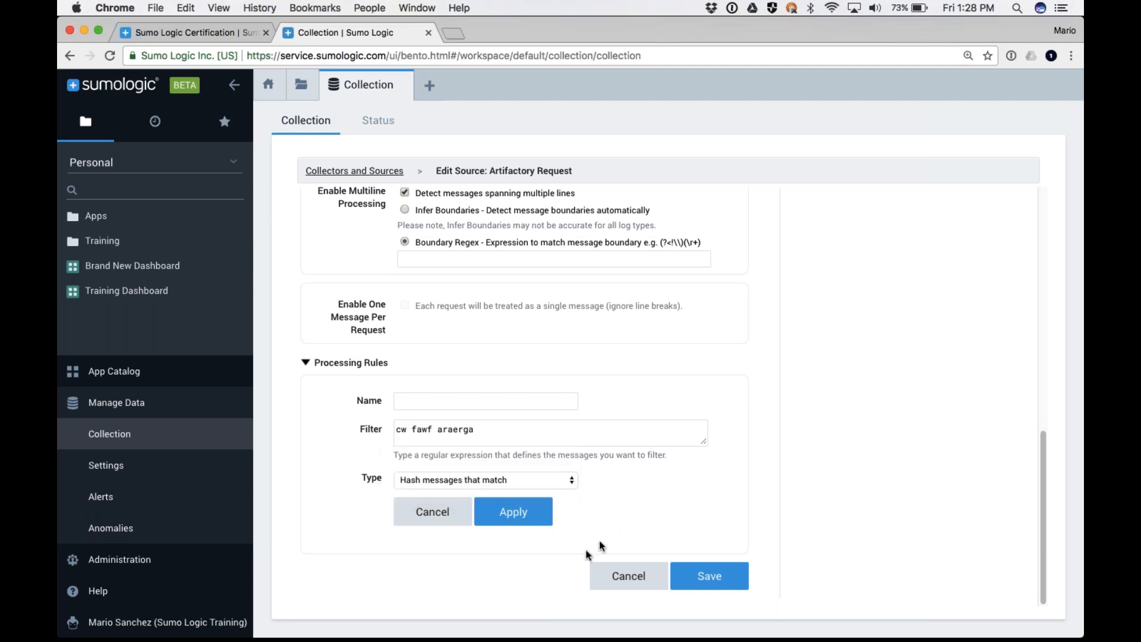
Return to the Collectors and Sources list without saving the Artifactory Request source
{"action": "scroll", "coordinate": [491, 483], "scroll_direction": "up", "scroll_amount": 7}
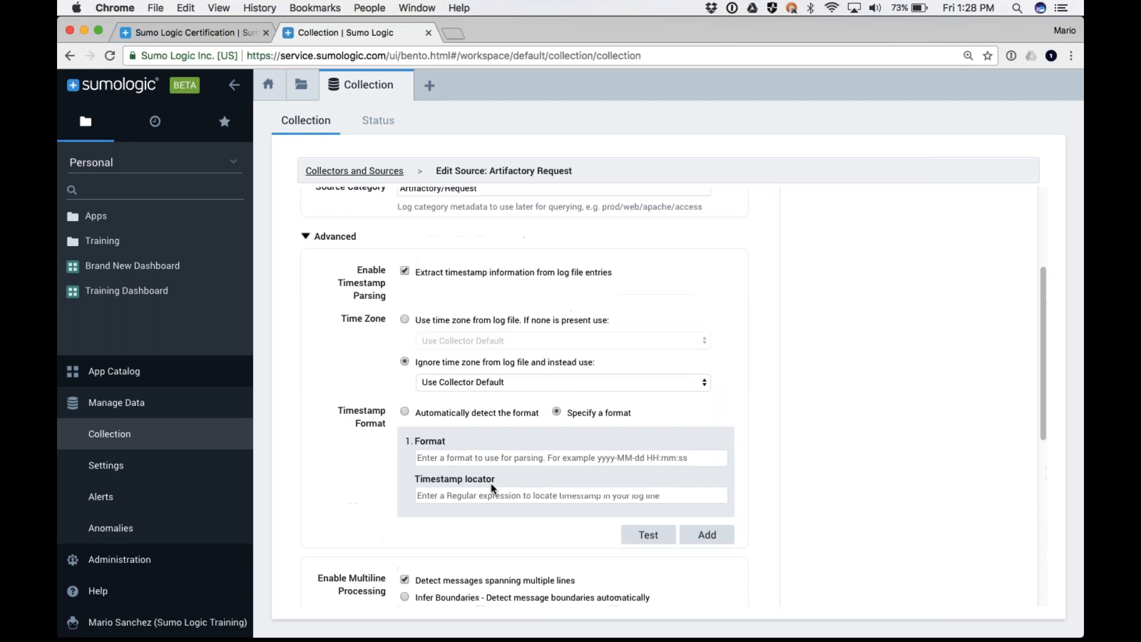
{"action": "scroll", "coordinate": [491, 483], "scroll_direction": "up", "scroll_amount": 3}
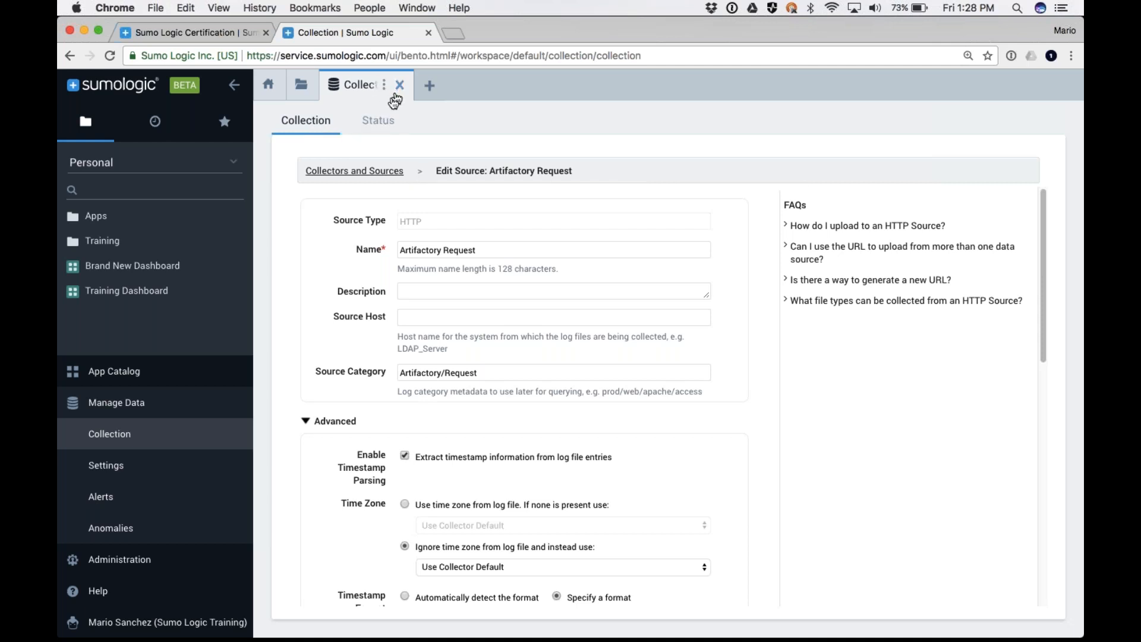
{"action": "left_click", "coordinate": [333, 171]}
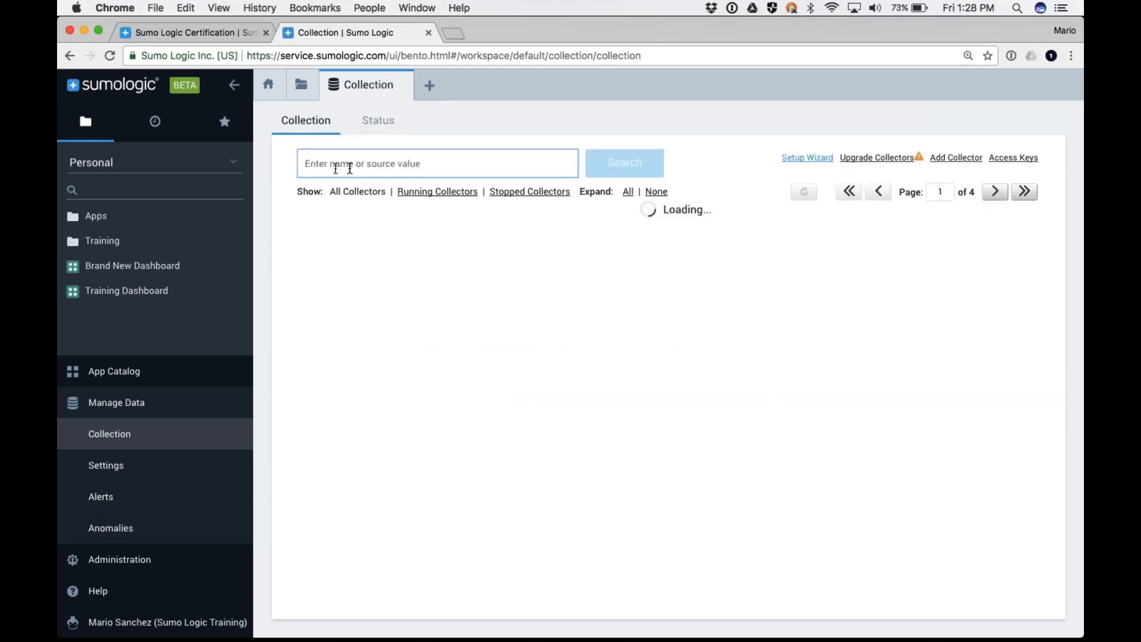
Start the Setup Wizard for streaming data and choose AWS CloudTrail as the data type
{"action": "left_click", "coordinate": [808, 158]}
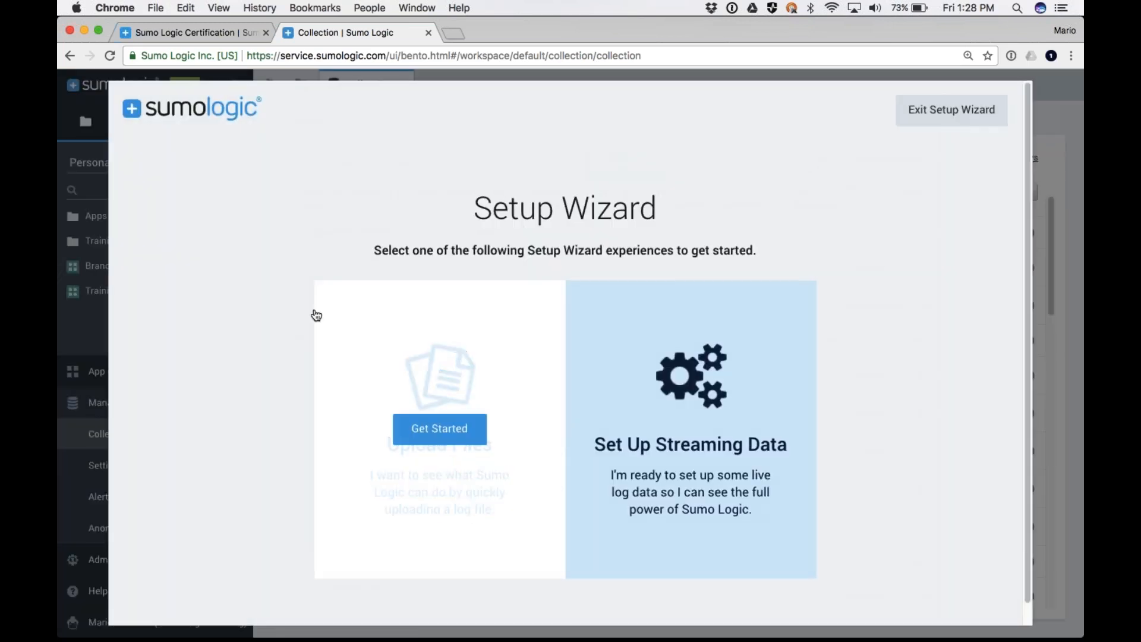
{"action": "mouse_move", "coordinate": [367, 394]}
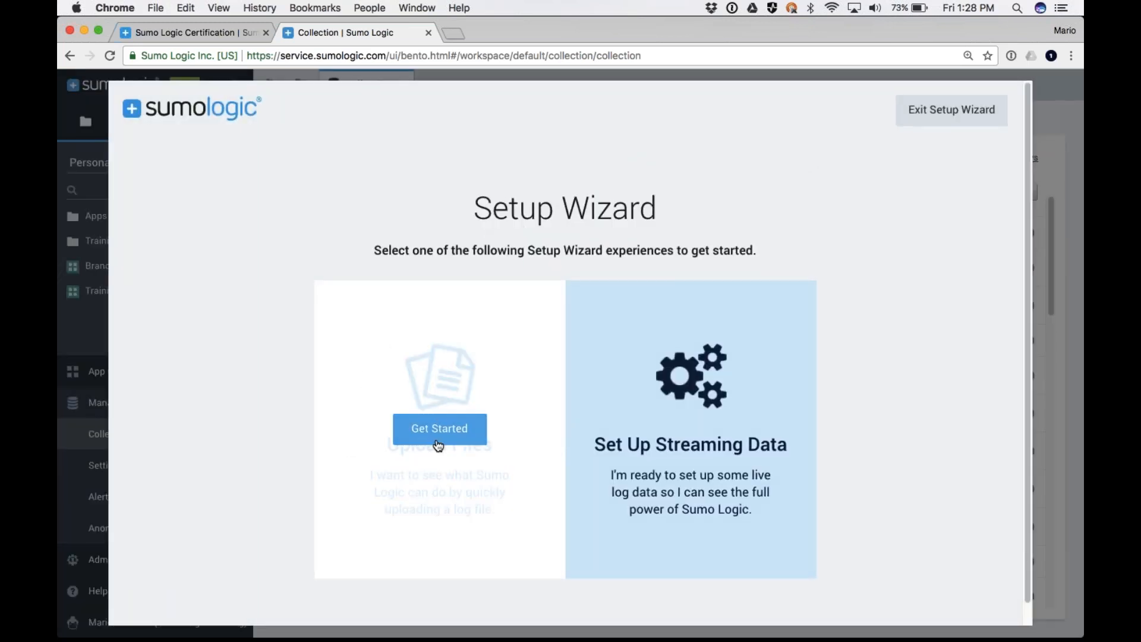
{"action": "left_click", "coordinate": [689, 428]}
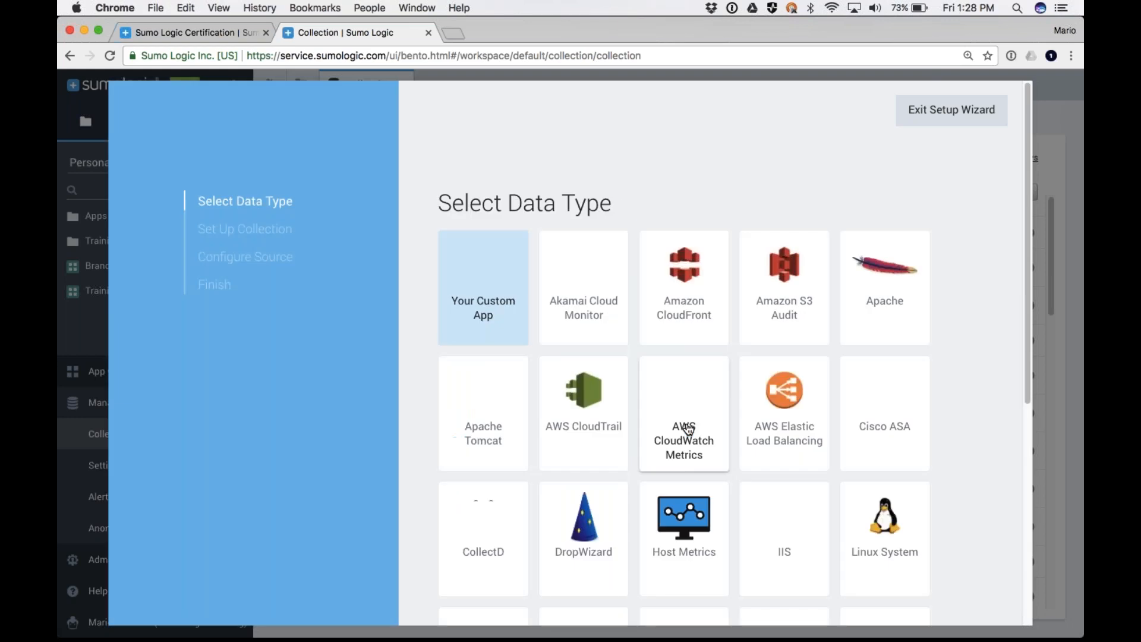
{"action": "scroll", "coordinate": [667, 402], "scroll_direction": "down", "scroll_amount": 5}
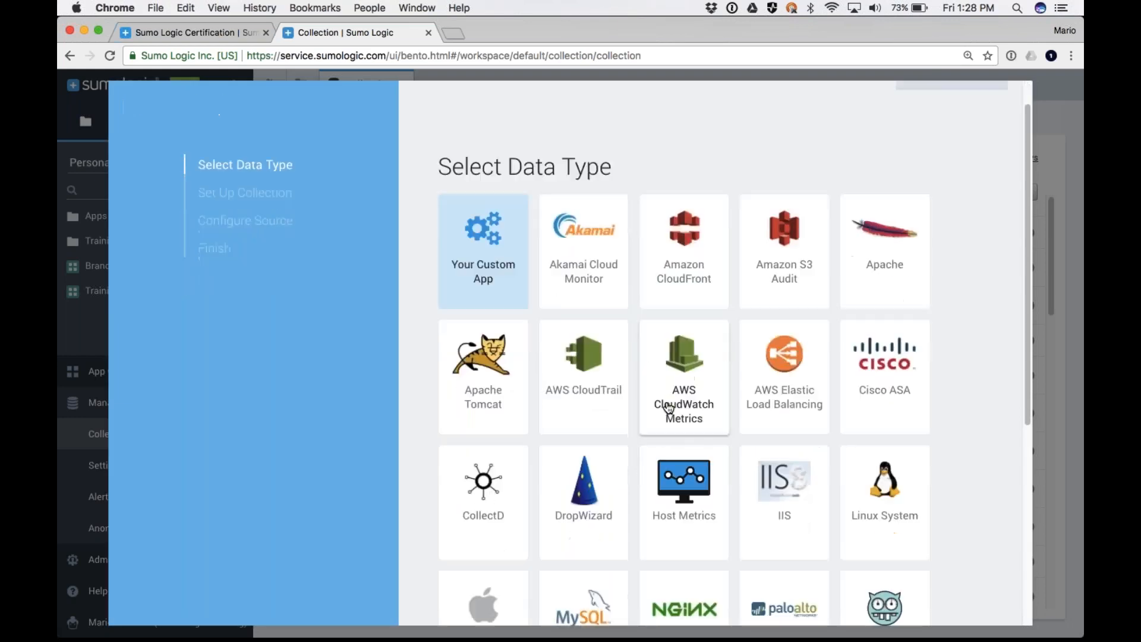
{"action": "scroll", "coordinate": [598, 371], "scroll_direction": "up", "scroll_amount": 1}
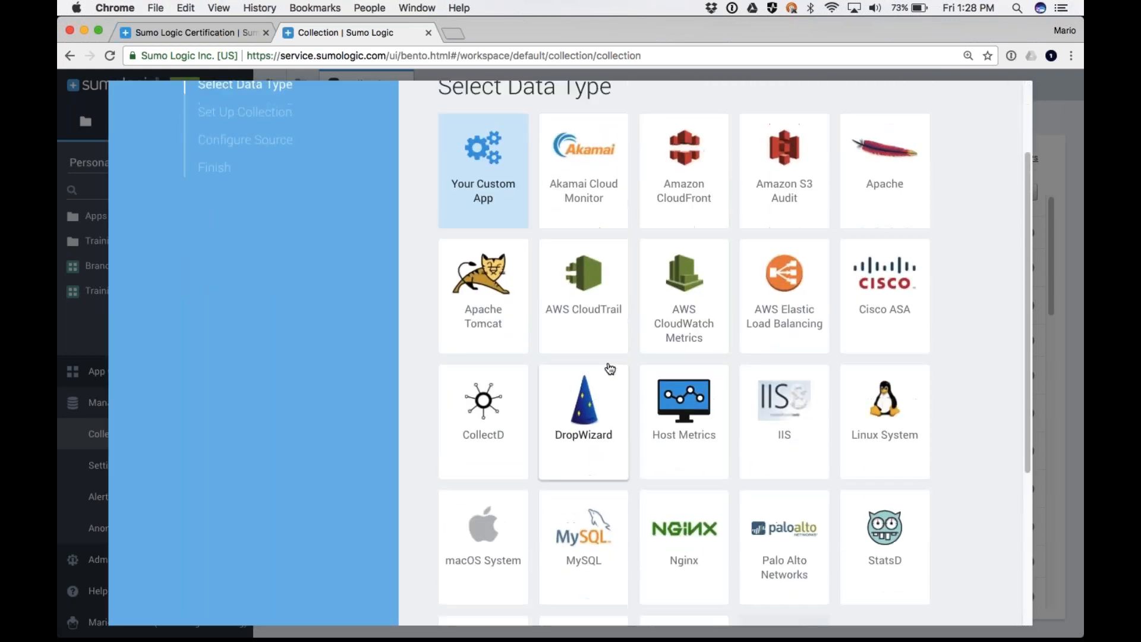
{"action": "left_click", "coordinate": [580, 308]}
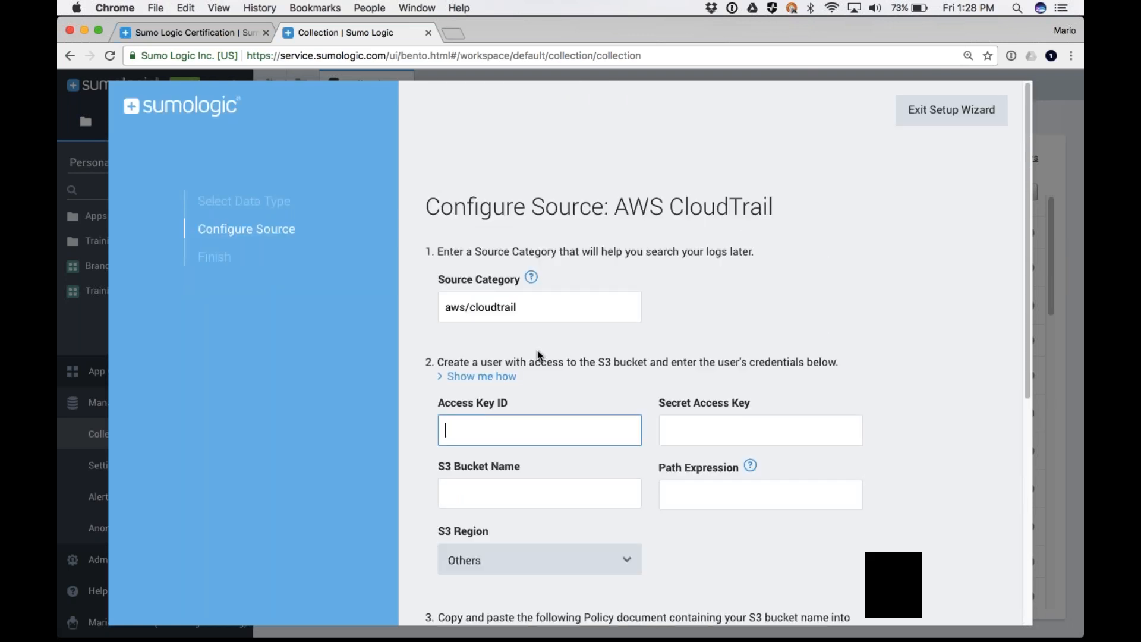
Review the AWS CloudTrail source's category, credential and bucket fields and its available S3 regions without choosing a region
{"action": "scroll", "coordinate": [540, 357], "scroll_direction": "down", "scroll_amount": 1}
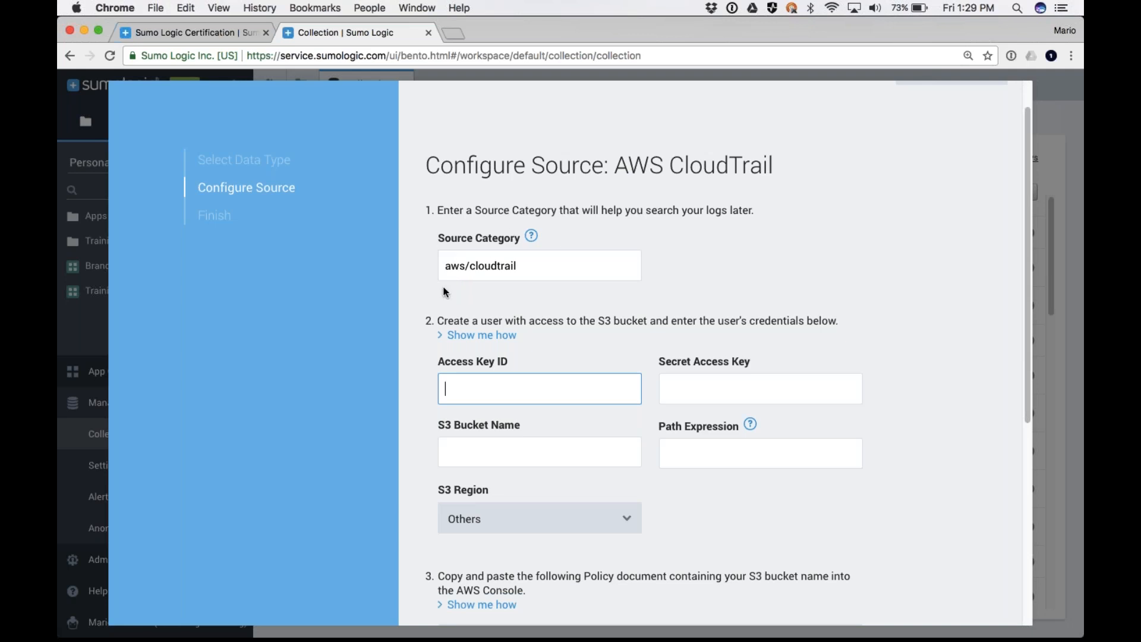
{"action": "scroll", "coordinate": [441, 346], "scroll_direction": "down", "scroll_amount": 3}
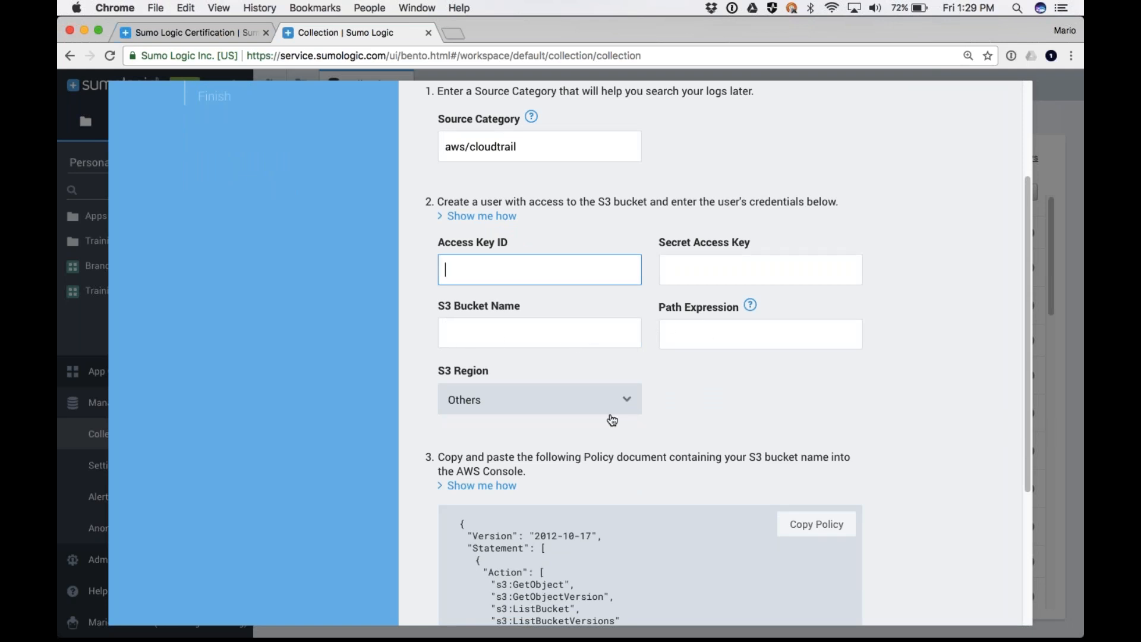
{"action": "scroll", "coordinate": [613, 420], "scroll_direction": "down", "scroll_amount": 3}
{"action": "left_click", "coordinate": [554, 316]}
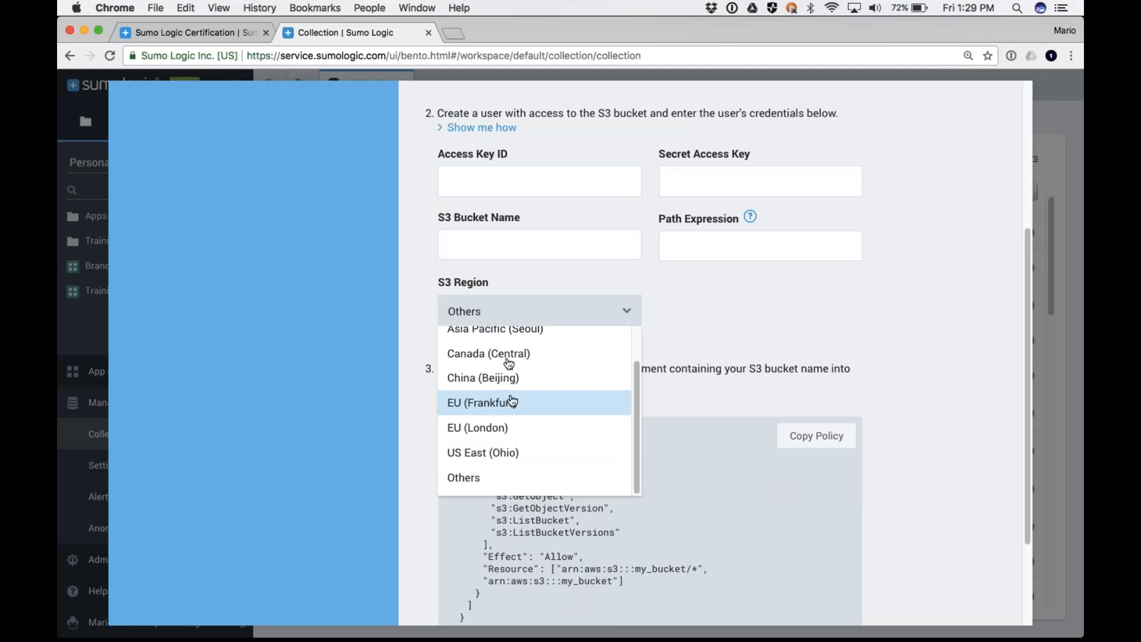
{"action": "left_click", "coordinate": [715, 305]}
{"action": "scroll", "coordinate": [598, 389], "scroll_direction": "down", "scroll_amount": 2}
Examine the S3 policy document and expand and read the instructions for adding it in the AWS Console
{"action": "left_click_drag", "start_coordinate": [462, 394], "coordinate": [468, 581]}
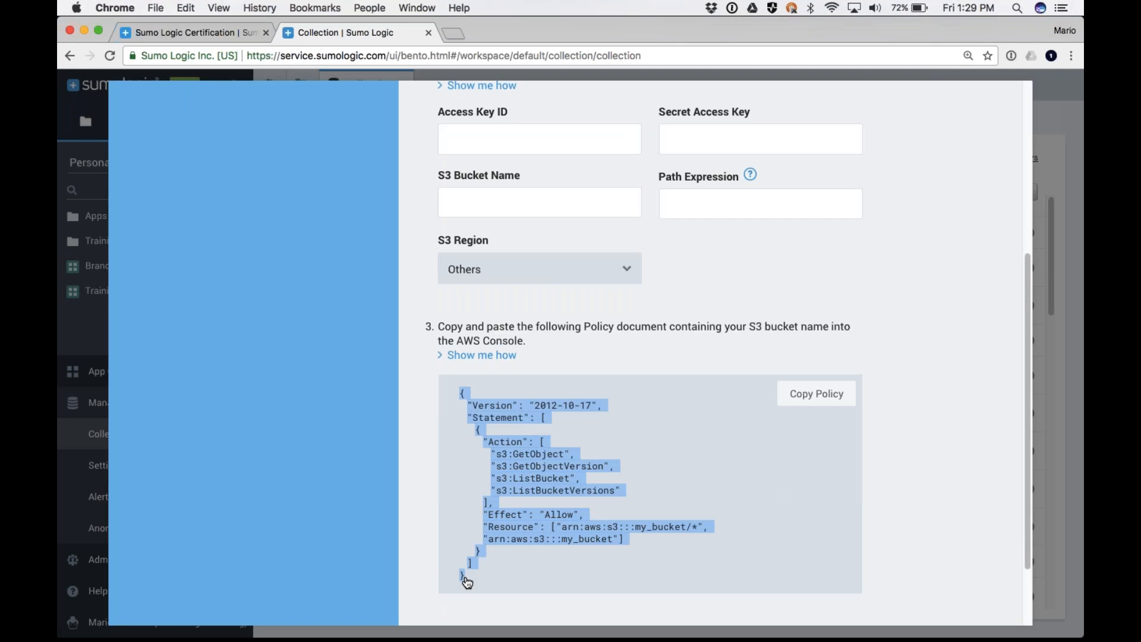
{"action": "left_click", "coordinate": [442, 358]}
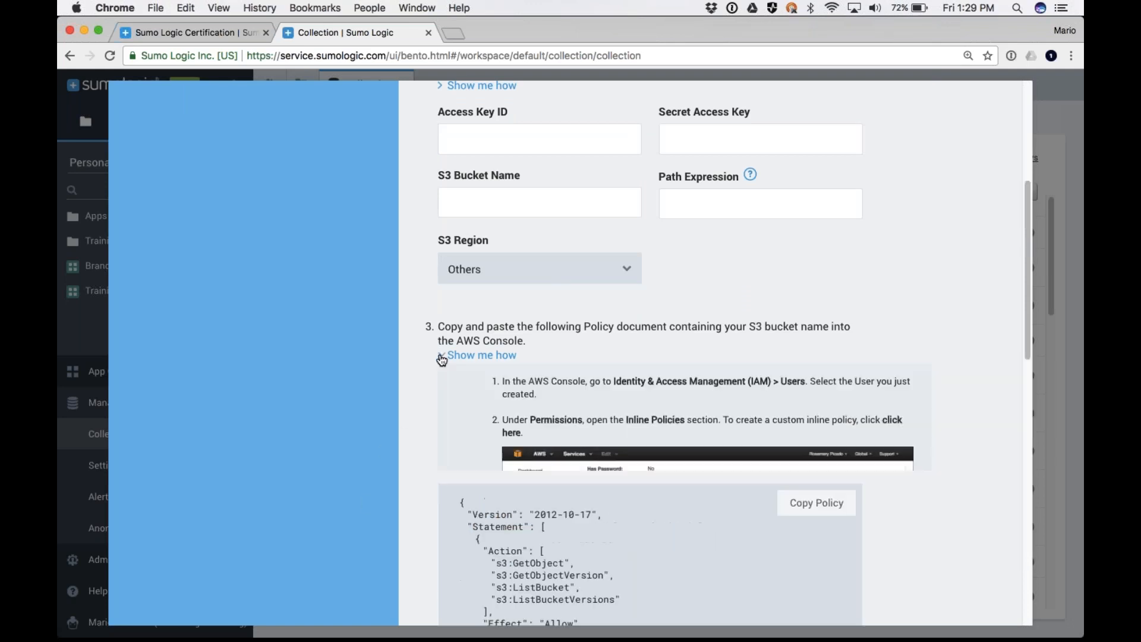
{"action": "scroll", "coordinate": [587, 454], "scroll_direction": "down", "scroll_amount": 5}
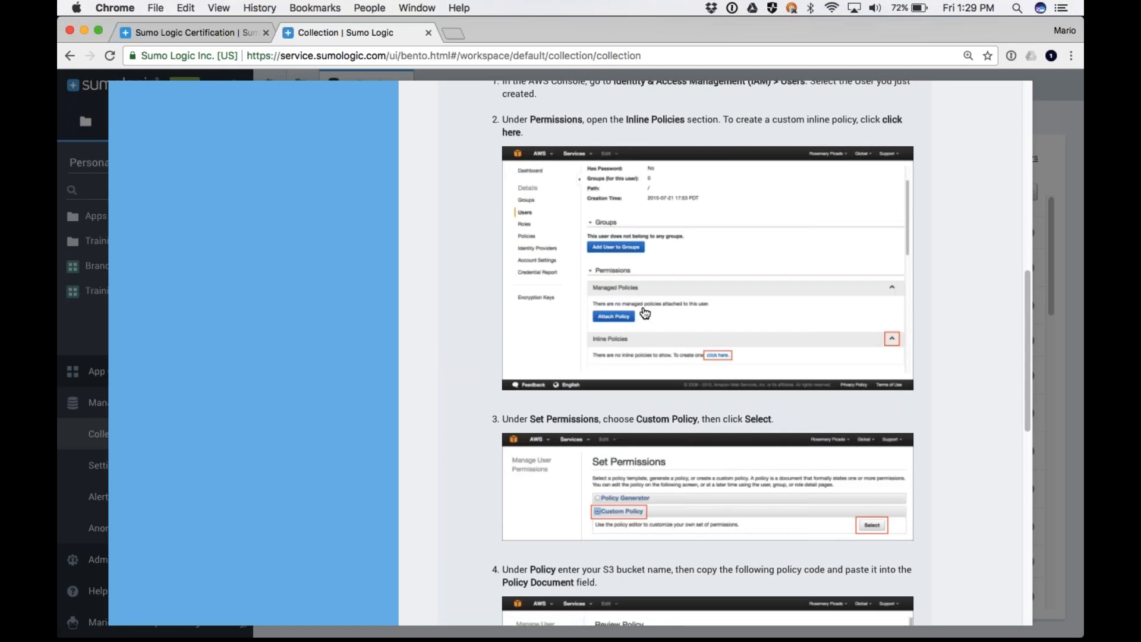
{"action": "scroll", "coordinate": [645, 314], "scroll_direction": "down", "scroll_amount": 4}
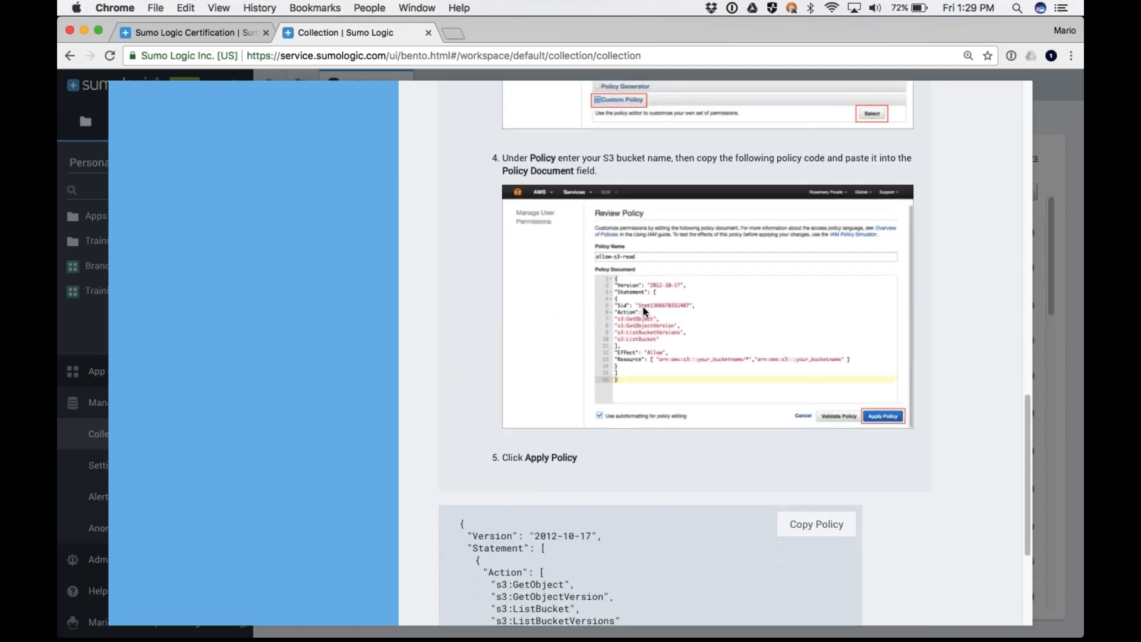
{"action": "scroll", "coordinate": [645, 314], "scroll_direction": "up", "scroll_amount": 7}
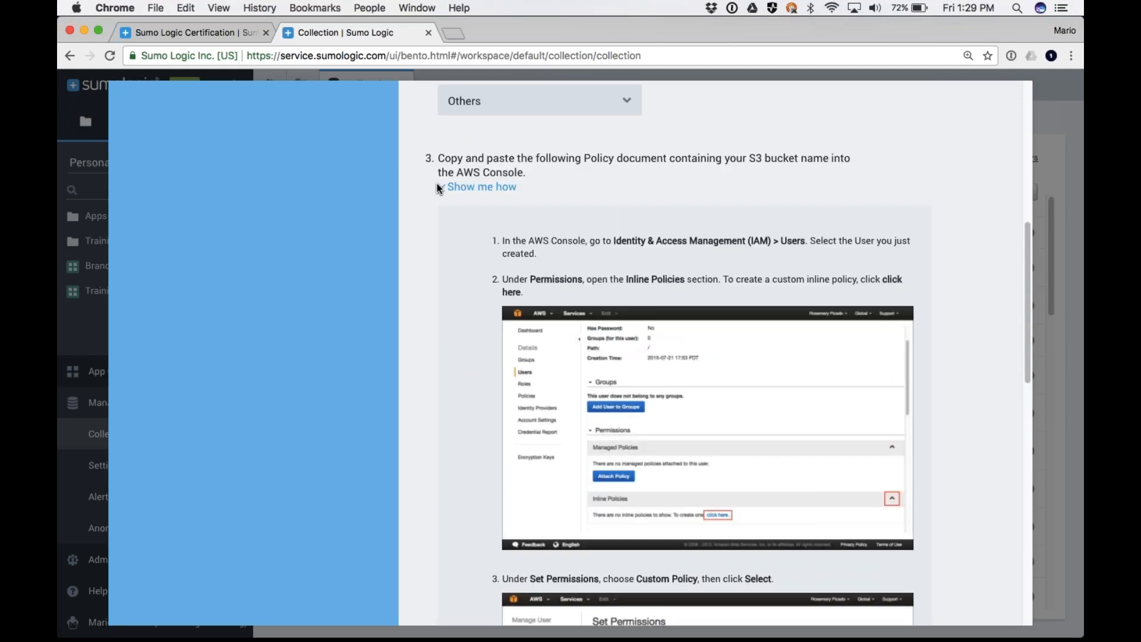
Collapse the S3 policy instructions and exit the Setup Wizard without completing the AWS CloudTrail source
{"action": "left_click", "coordinate": [444, 190]}
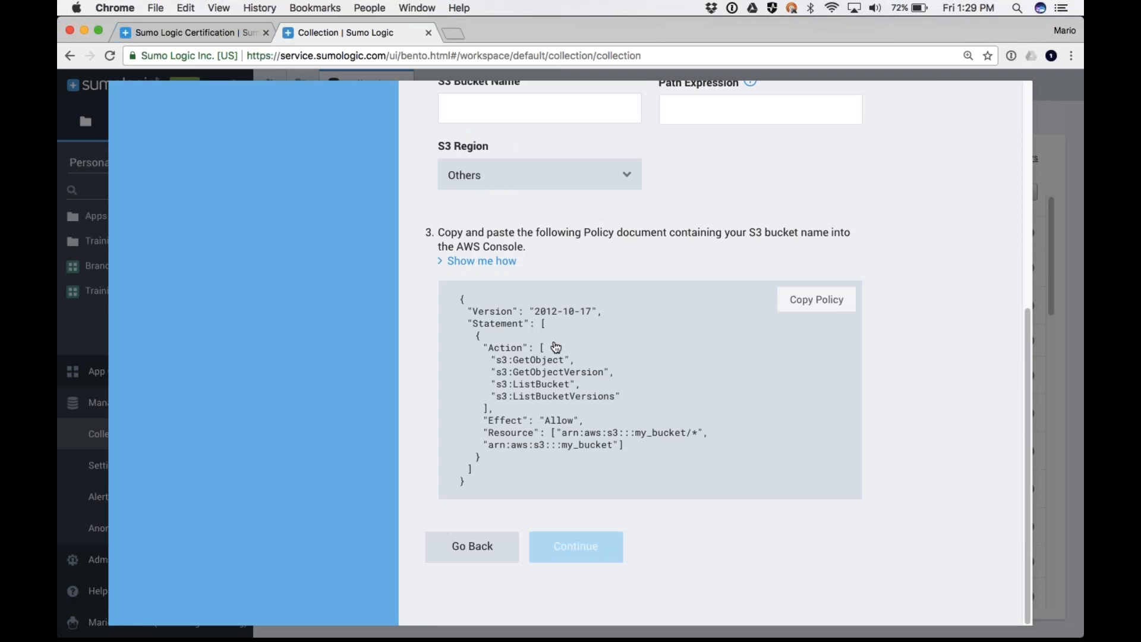
{"action": "scroll", "coordinate": [577, 555], "scroll_direction": "up", "scroll_amount": 6}
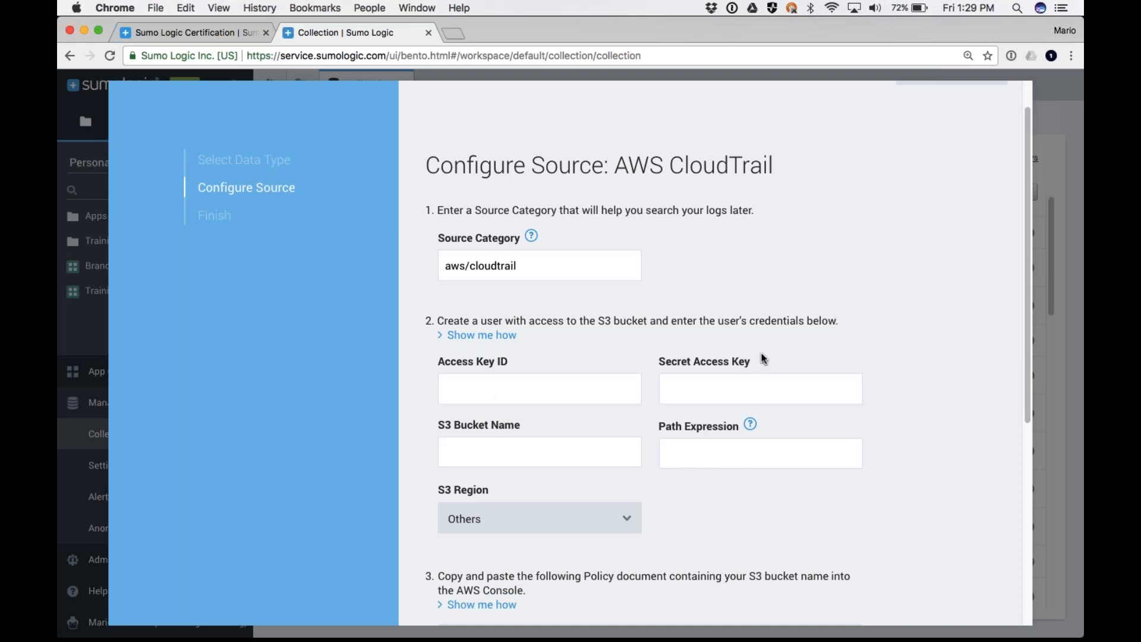
{"action": "scroll", "coordinate": [765, 359], "scroll_direction": "up", "scroll_amount": 2}
{"action": "left_click", "coordinate": [963, 111]}
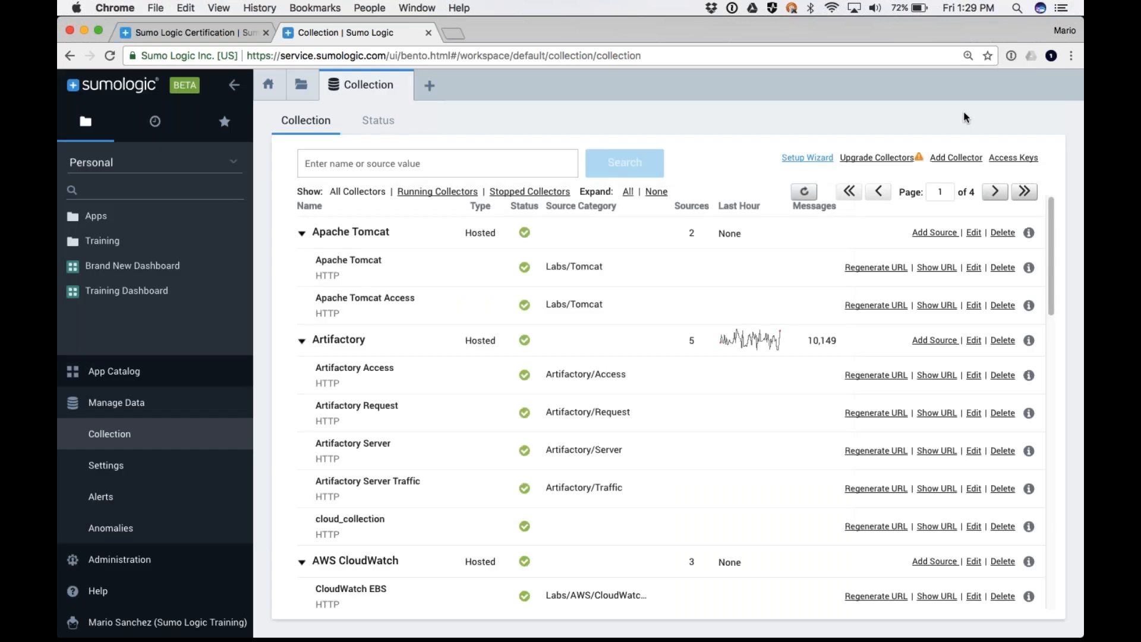
Start the Setup Wizard again for streaming data and choose Apache as the data type
{"action": "left_click", "coordinate": [807, 157]}
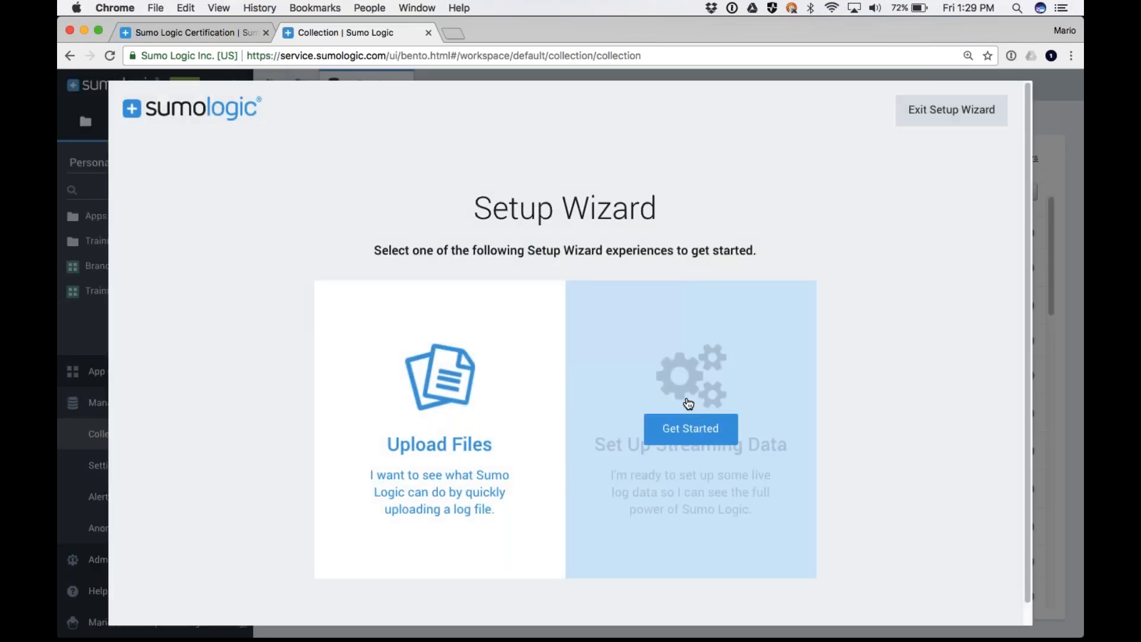
{"action": "left_click", "coordinate": [682, 426]}
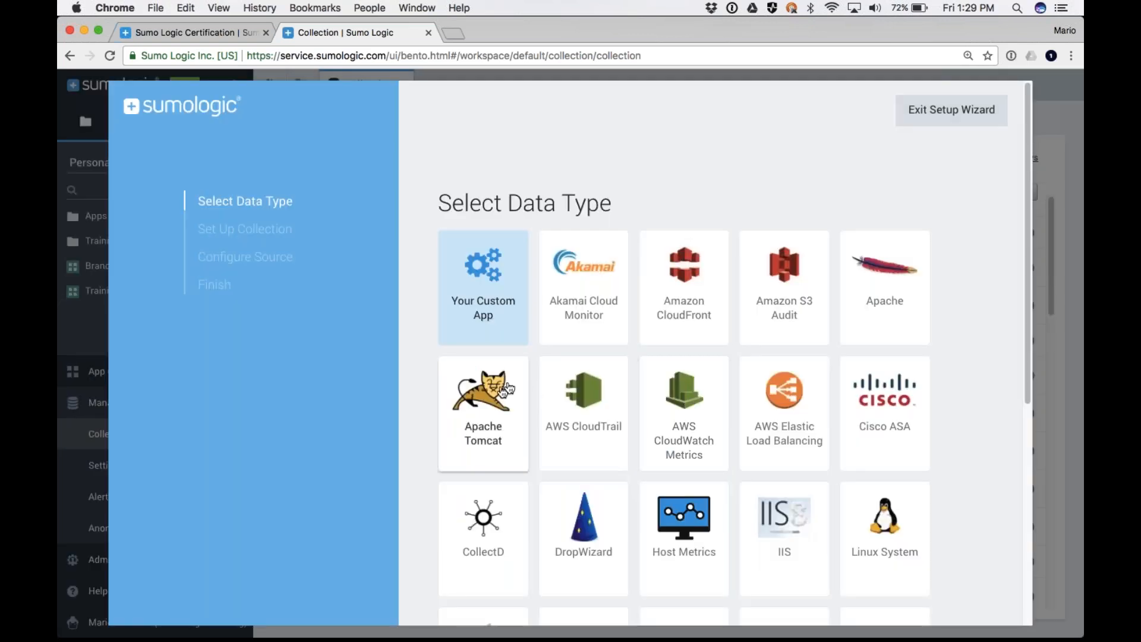
{"action": "left_click", "coordinate": [889, 288]}
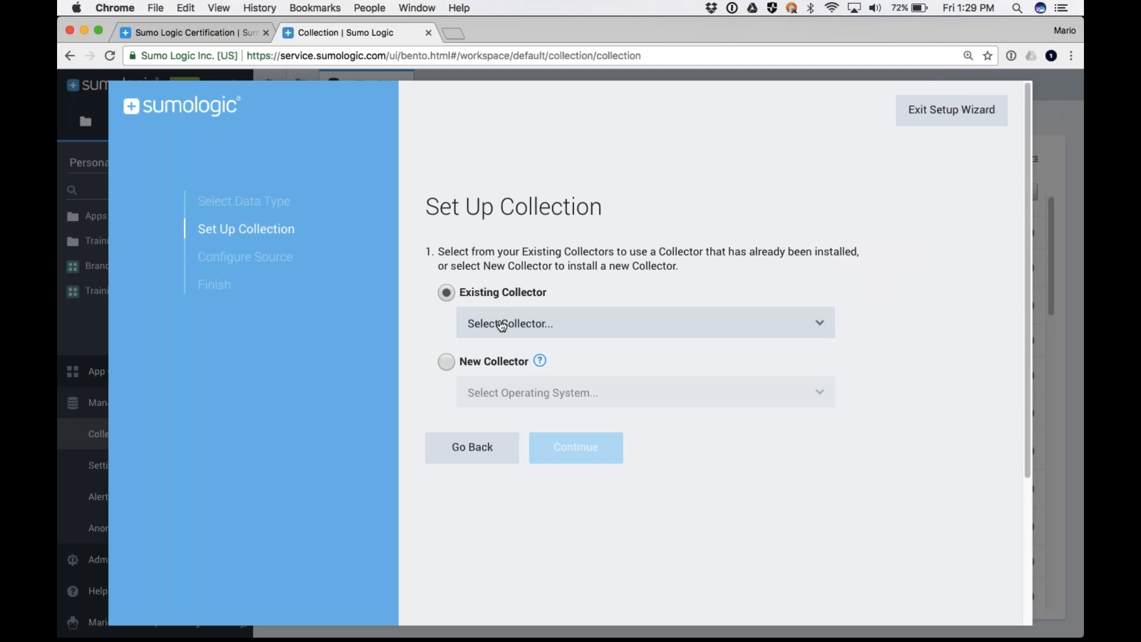
Select the New Collector option and review its operating system choices without picking one
{"action": "left_click", "coordinate": [446, 364]}
{"action": "left_click", "coordinate": [519, 397]}
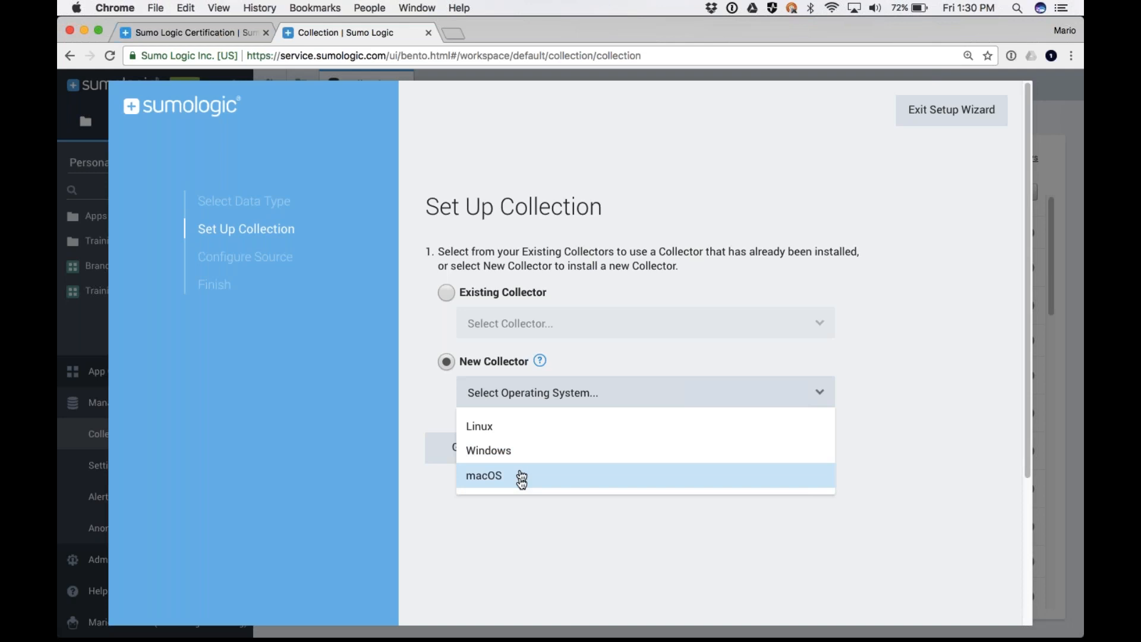
{"action": "left_click", "coordinate": [687, 562]}
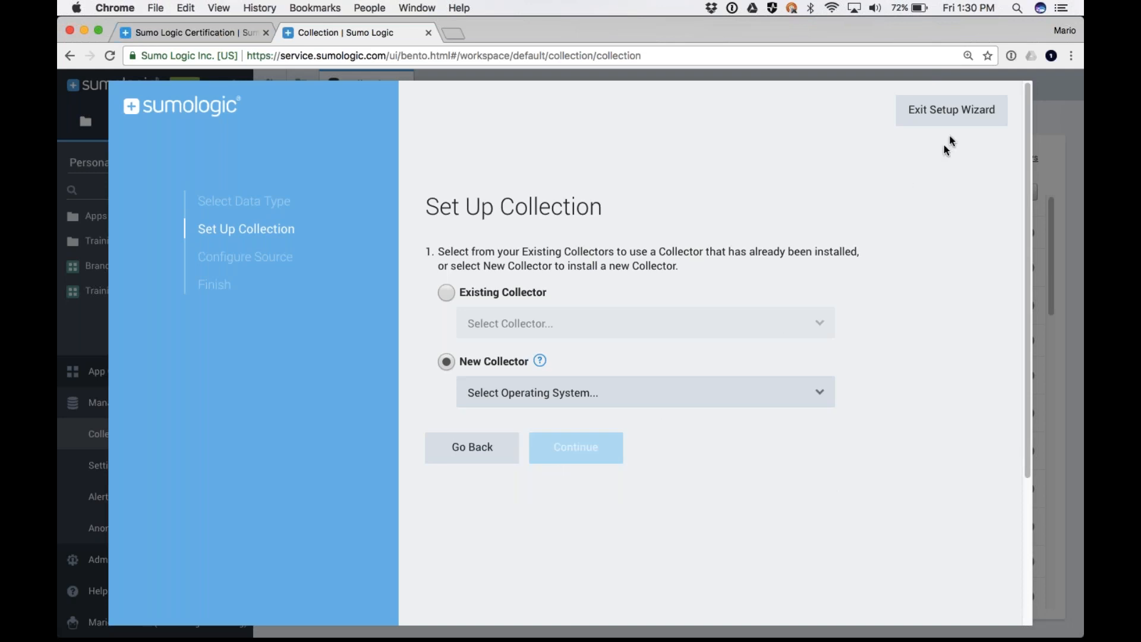
Exit the Setup Wizard and switch to the presentation's Metadata Design slide
{"action": "left_click", "coordinate": [951, 110]}
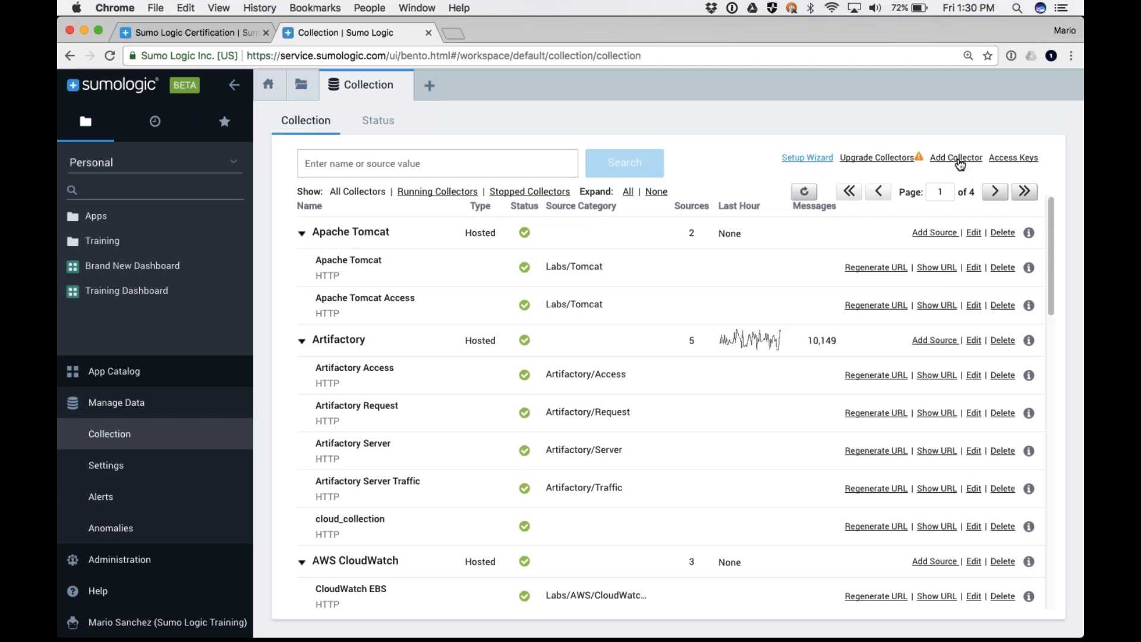
{"action": "key", "text": "super+Tab"}
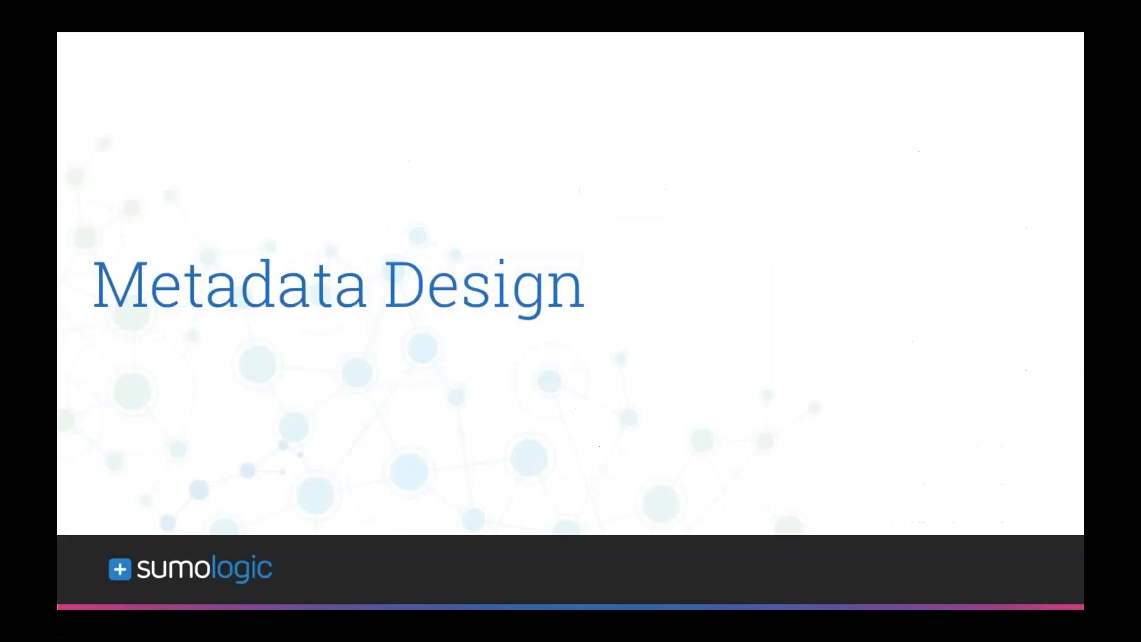
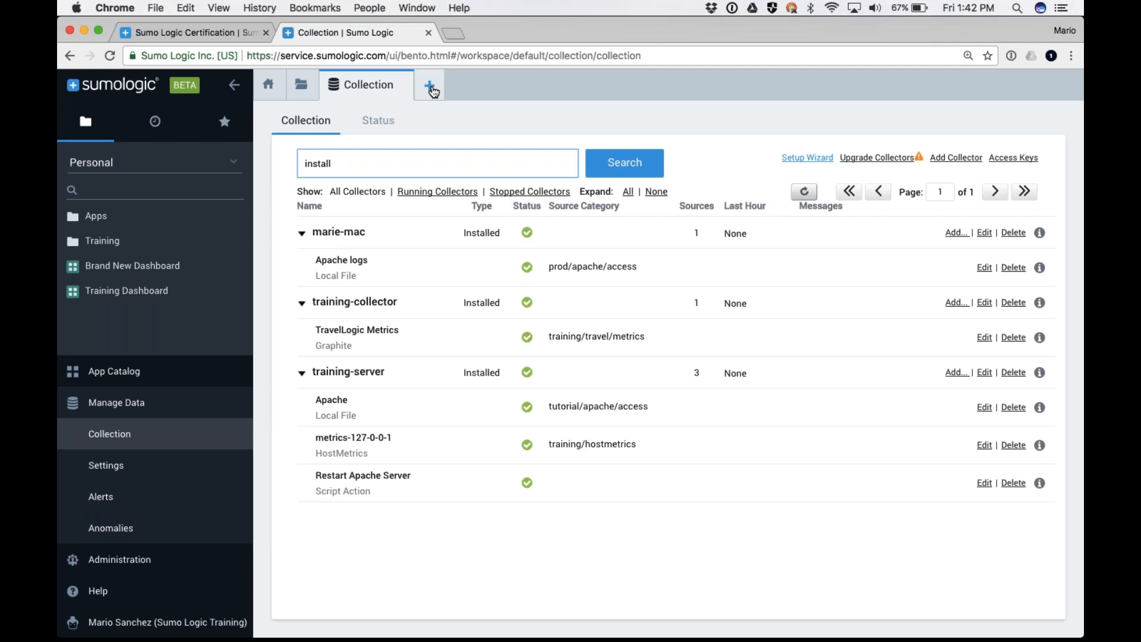
Open a new log search and run it for _sourceCategory=Labs/Apache/Access
{"action": "left_click", "coordinate": [464, 100]}
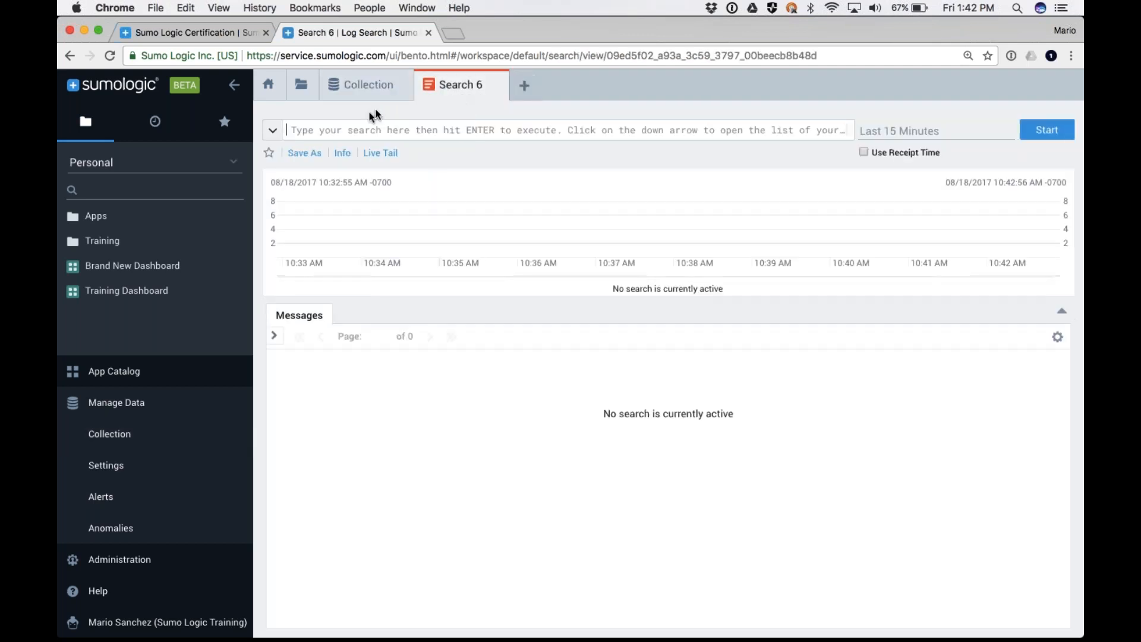
{"action": "left_click", "coordinate": [348, 132]}
{"action": "type", "text": "_"}
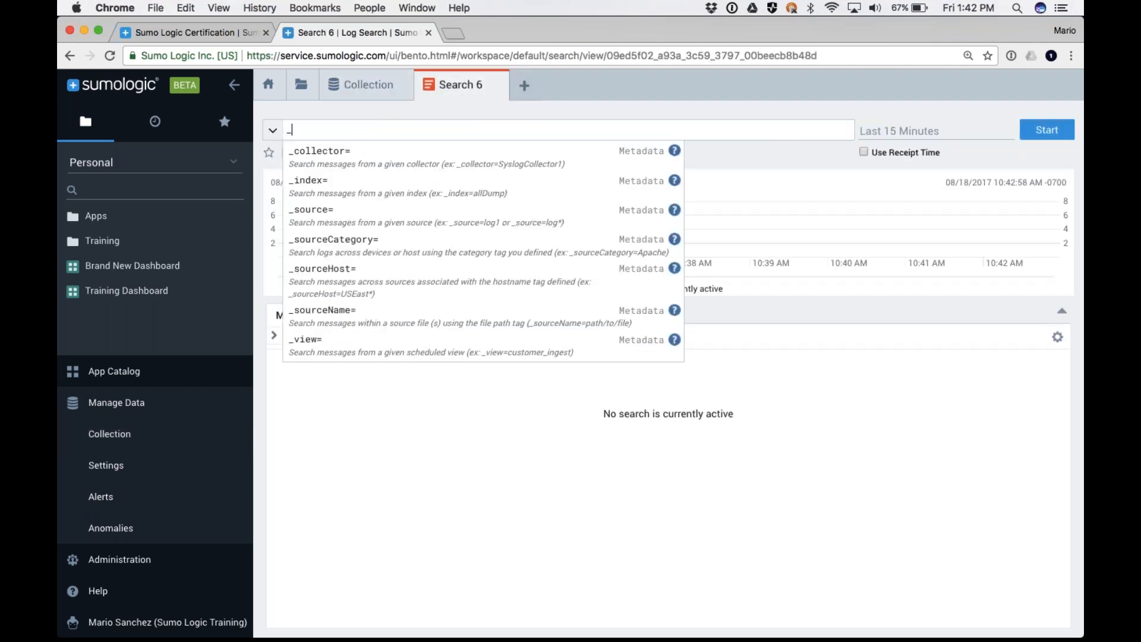
{"action": "left_click", "coordinate": [324, 249]}
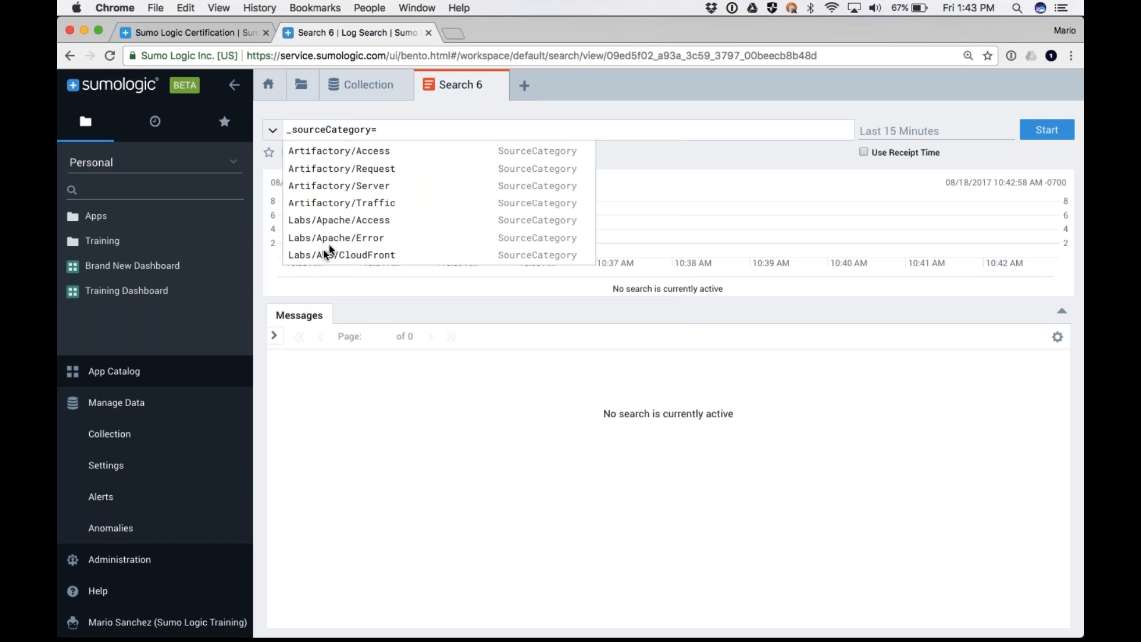
{"action": "left_click", "coordinate": [341, 219]}
{"action": "key", "text": "Return"}
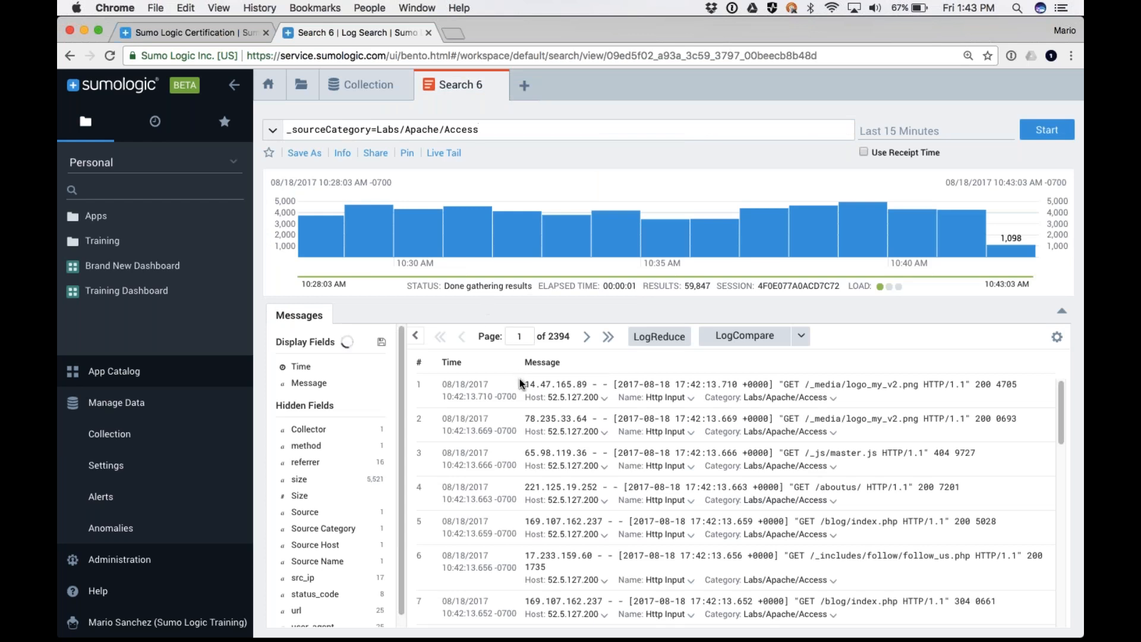
Parse the IP address from the first log message into a field named ip_addr
{"action": "left_click_drag", "start_coordinate": [526, 386], "coordinate": [553, 388]}
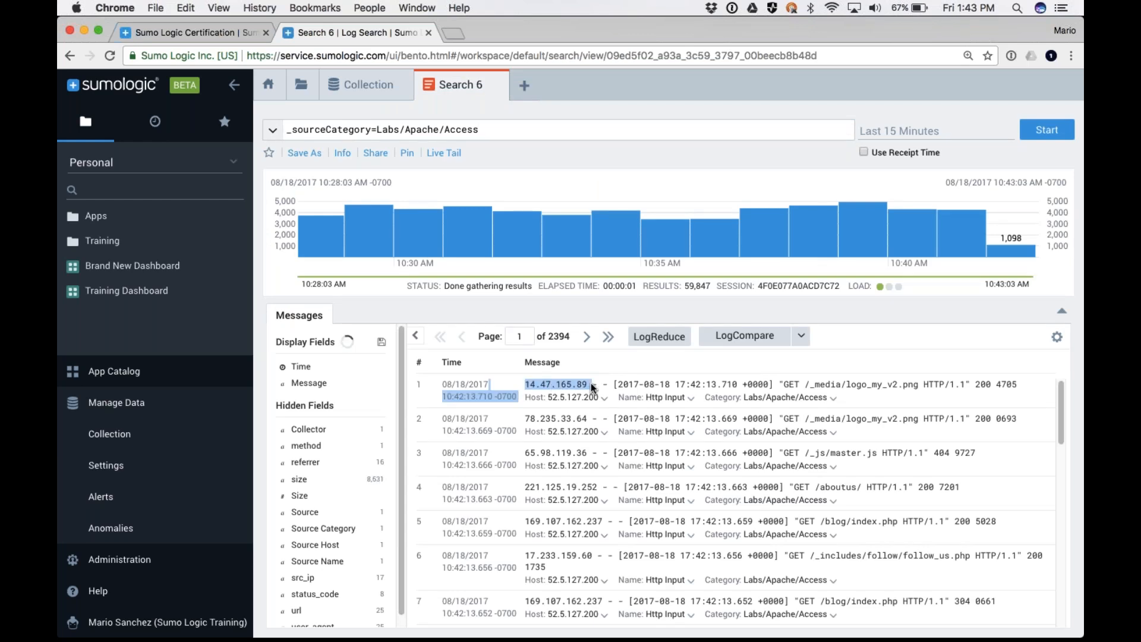
{"action": "left_click", "coordinate": [590, 383]}
{"action": "mouse_move", "coordinate": [524, 384]}
{"action": "left_mouse_down"}
{"action": "mouse_move", "coordinate": [576, 384]}
{"action": "mouse_move", "coordinate": [526, 384]}
{"action": "left_mouse_up"}
{"action": "left_click", "coordinate": [557, 384]}
{"action": "left_click", "coordinate": [457, 506]}
{"action": "left_click_drag", "start_coordinate": [381, 229], "coordinate": [446, 222]}
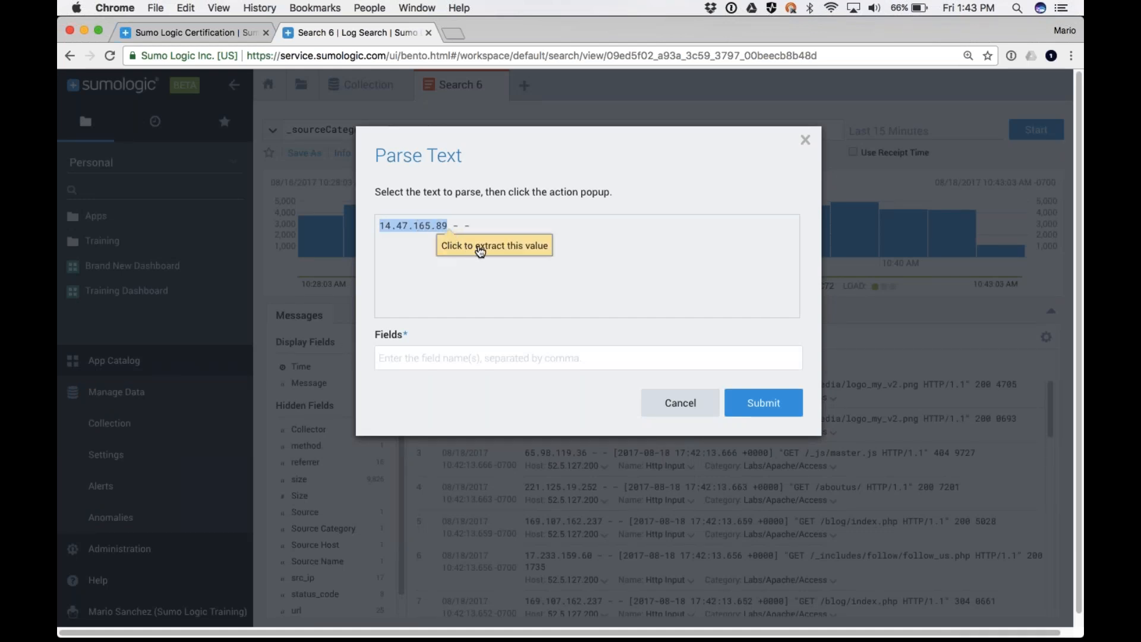
{"action": "left_click", "coordinate": [467, 247]}
{"action": "left_click", "coordinate": [404, 357]}
{"action": "type", "text": "ip_addr"}
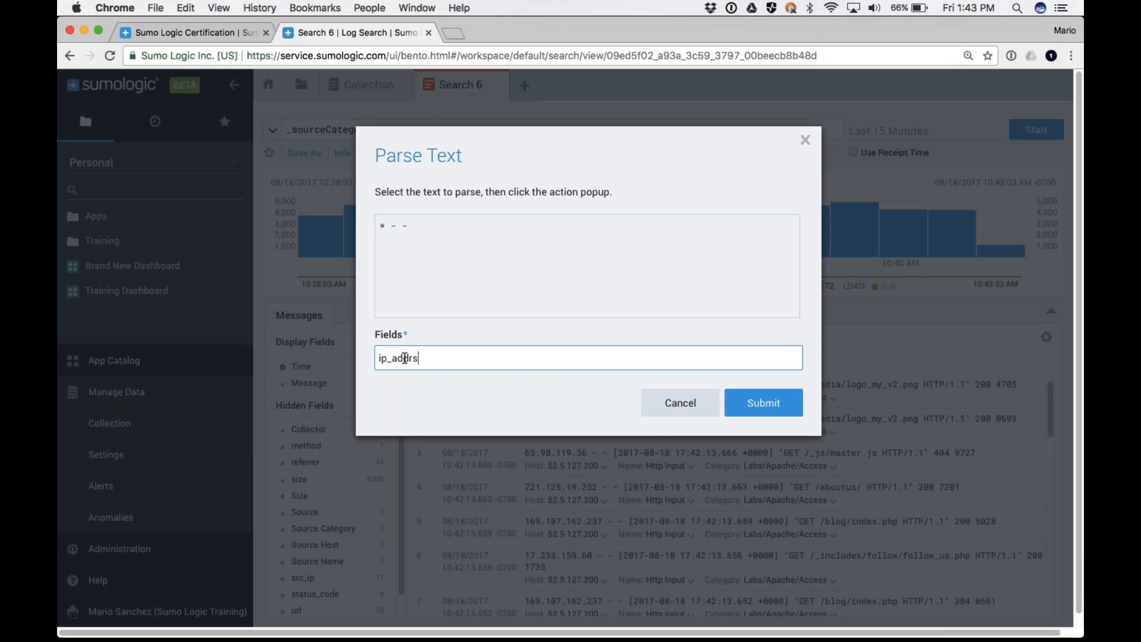
{"action": "left_click", "coordinate": [760, 401]}
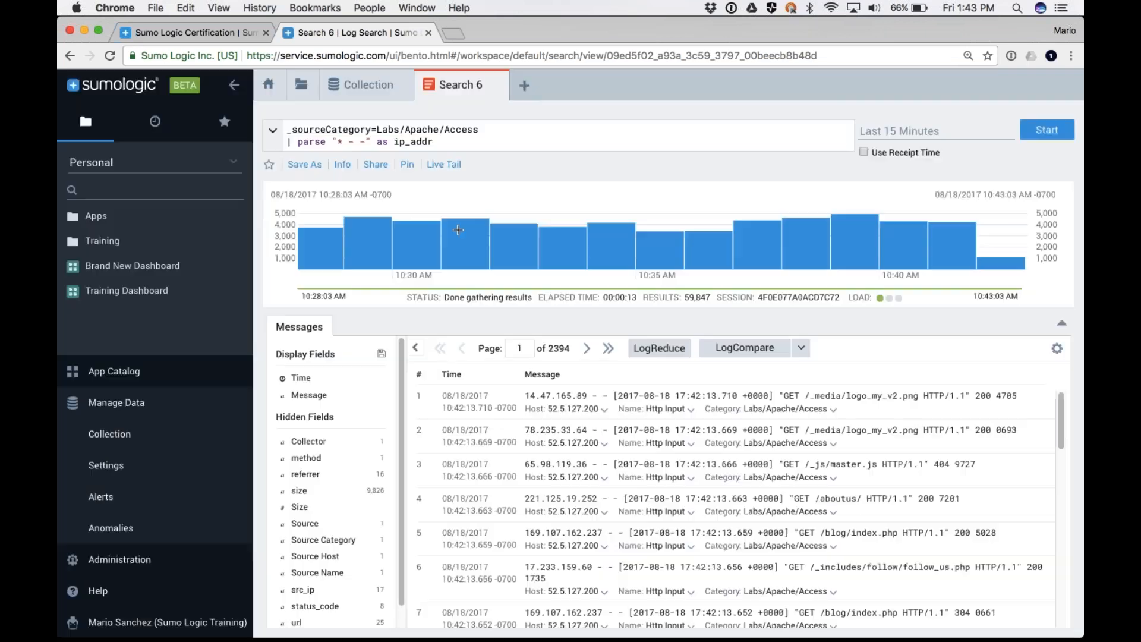
Run the query with the parse line and review the extracted ip_addr values against the messages
{"action": "left_click", "coordinate": [1042, 132]}
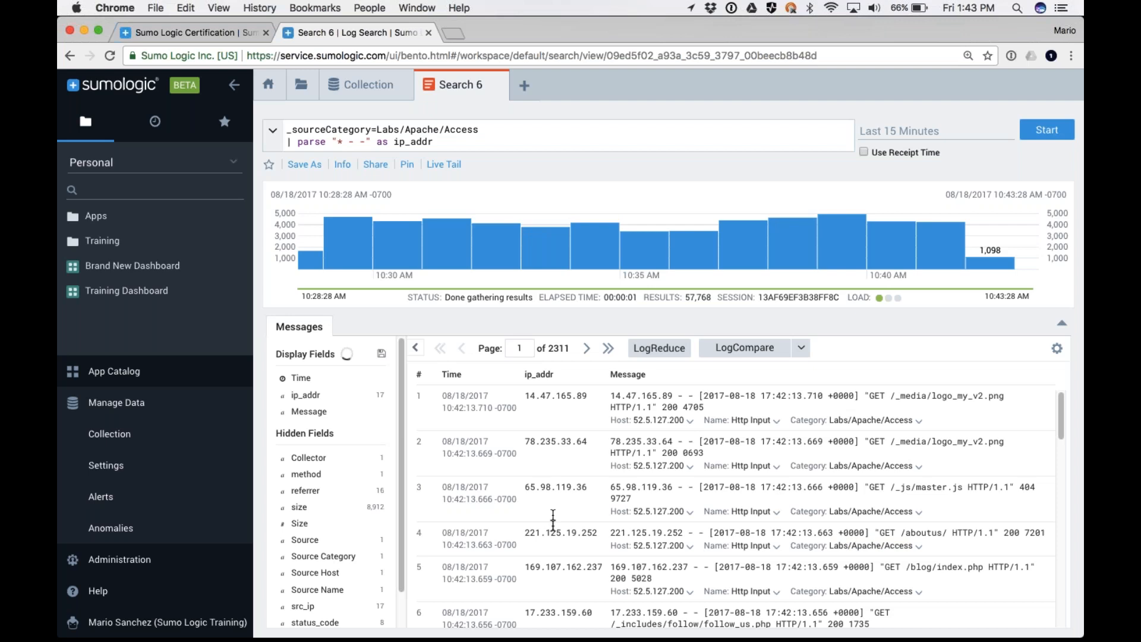
{"action": "scroll", "coordinate": [555, 568], "scroll_direction": "down", "scroll_amount": 2}
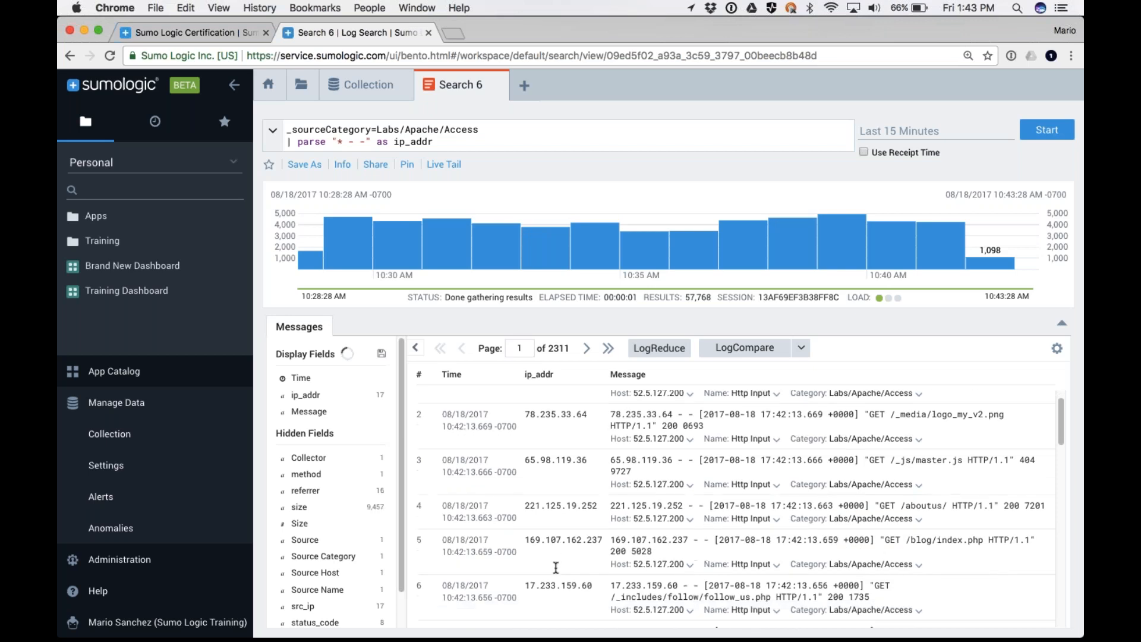
{"action": "scroll", "coordinate": [555, 568], "scroll_direction": "down", "scroll_amount": 5}
{"action": "scroll", "coordinate": [556, 568], "scroll_direction": "up", "scroll_amount": 7}
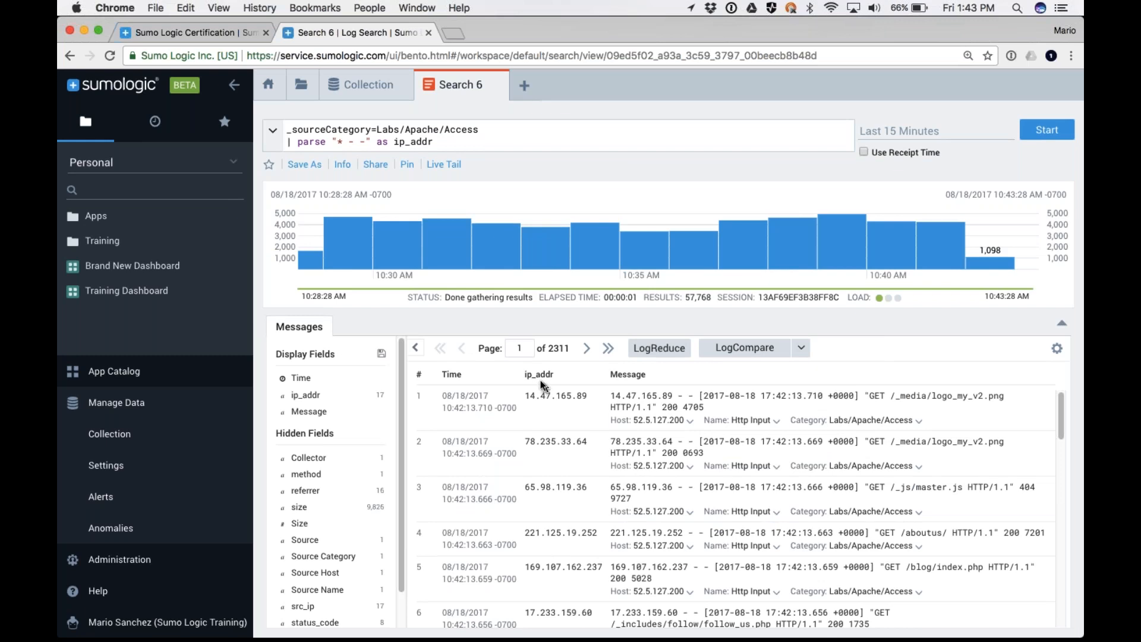
{"action": "mouse_move", "coordinate": [466, 241]}
{"action": "left_click_drag", "start_coordinate": [438, 142], "coordinate": [250, 142]}
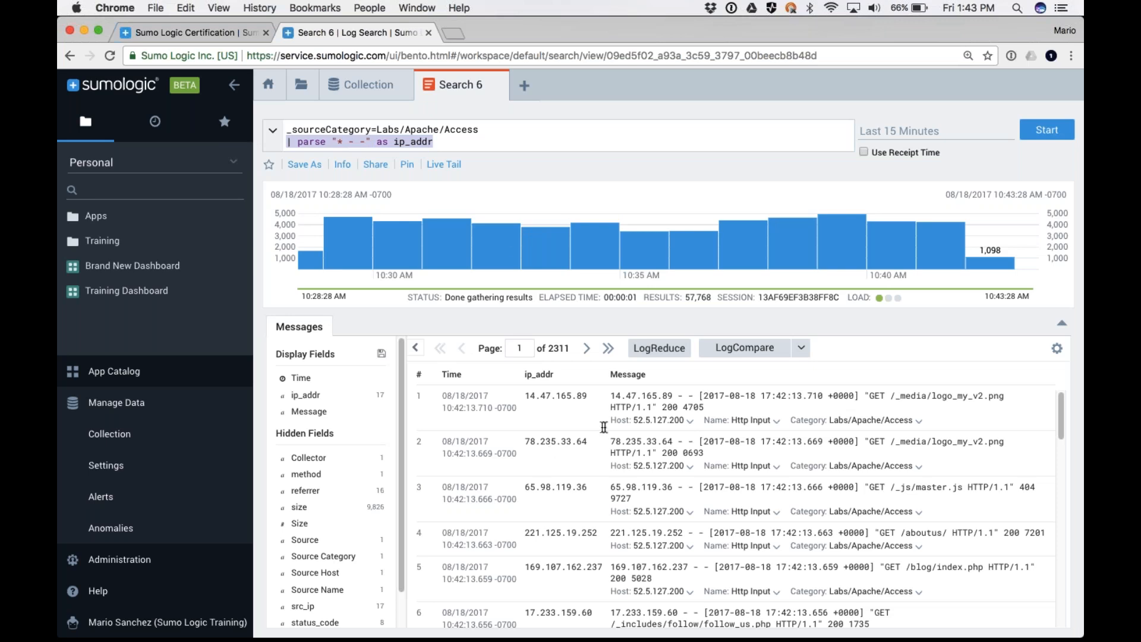
{"action": "left_click", "coordinate": [448, 144]}
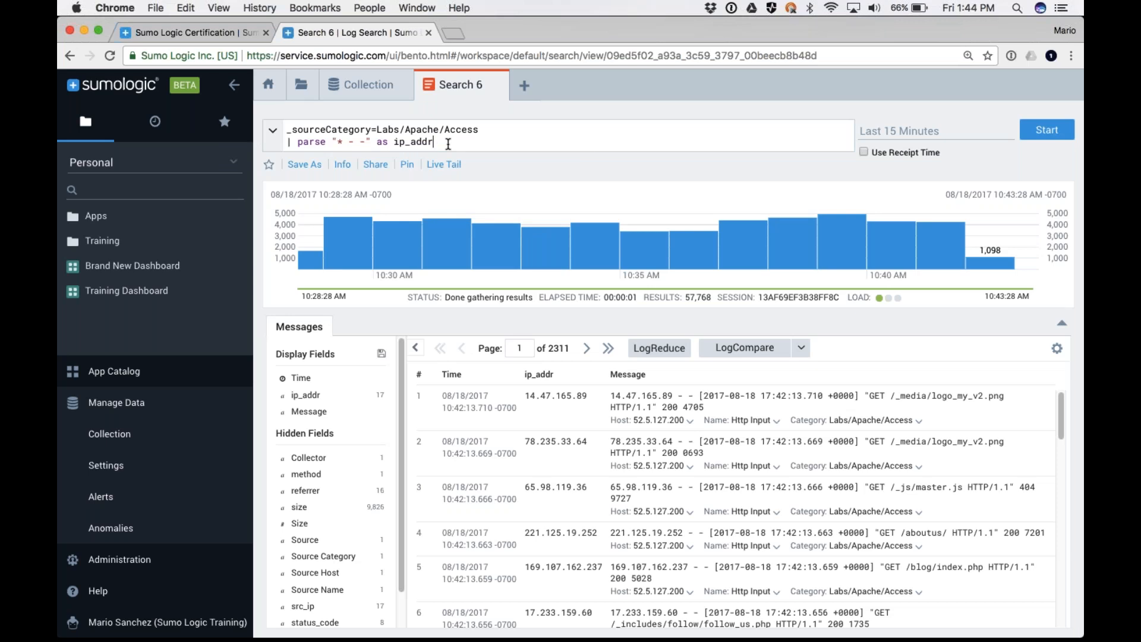
{"action": "left_click_drag", "start_coordinate": [448, 144], "coordinate": [285, 140]}
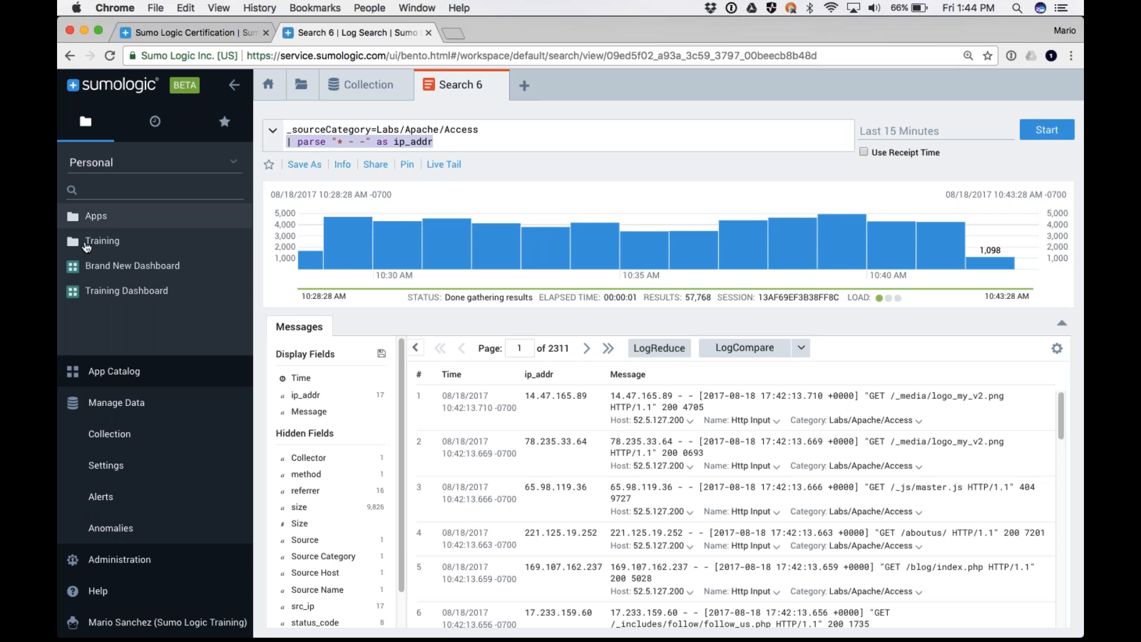
Start a new field extraction rule named Apache Acess with the scope _sourceCategory=*/Apache/Access
{"action": "left_click", "coordinate": [106, 470]}
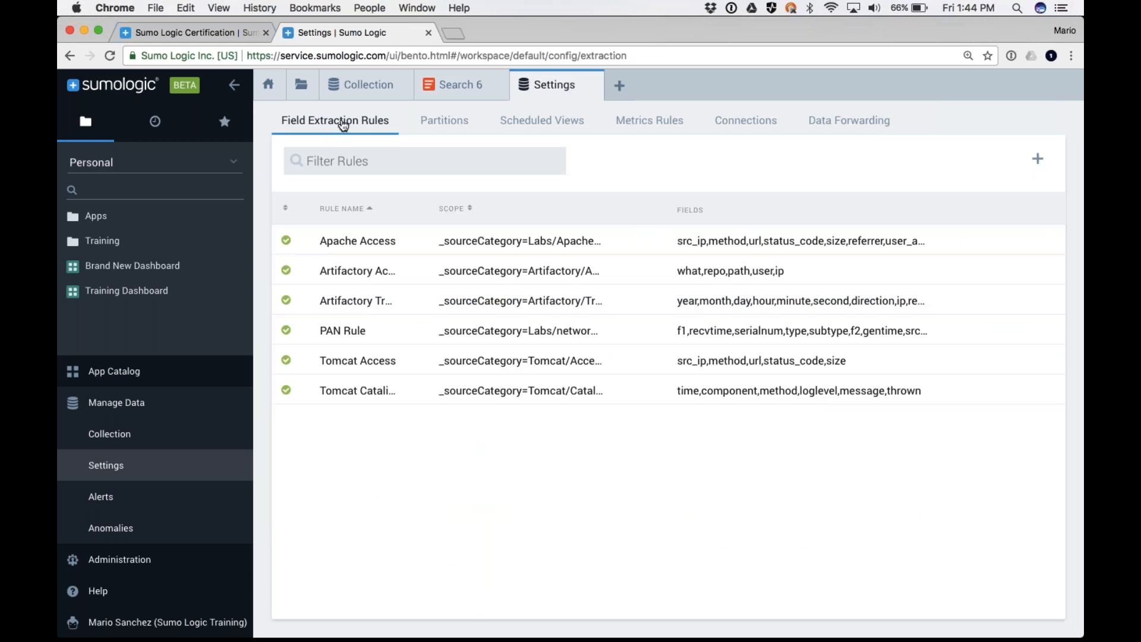
{"action": "left_click", "coordinate": [1035, 159]}
{"action": "type", "text": "Apac"}
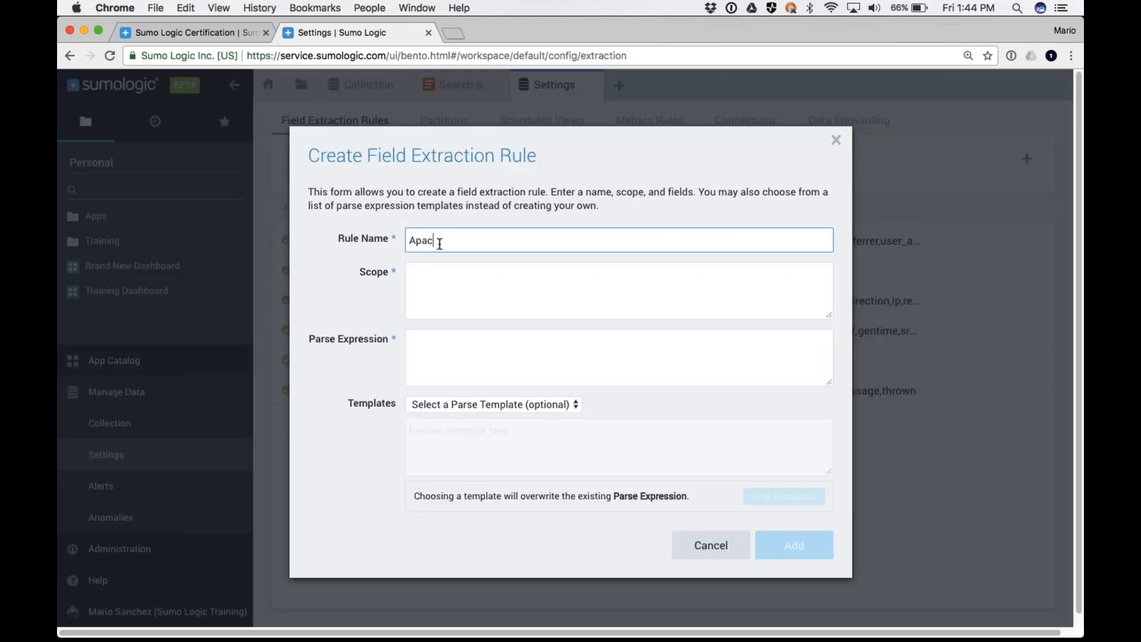
{"action": "type", "text": "he Acess"}
{"action": "key", "text": "Tab"}
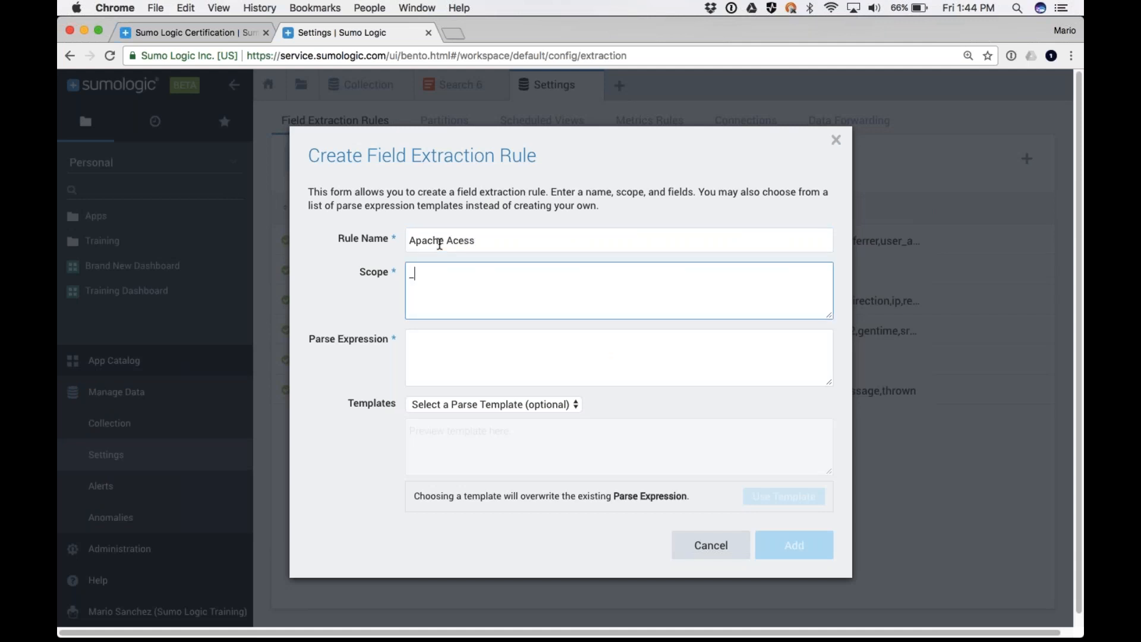
{"action": "type", "text": "_sourceCatgo"}
{"action": "type", "text": "gory="}
{"action": "type", "text": "*/Apache/Access"}
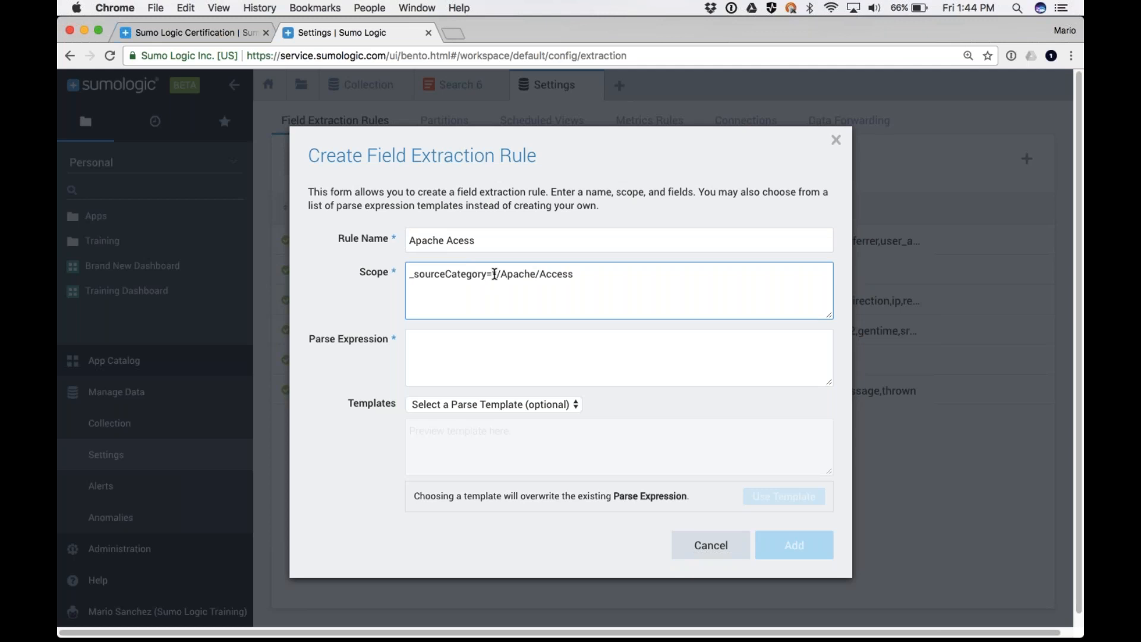
Change the rule's scope to _sourceCategory=Prod/Apache/Access and correct its name to Prod Apache Access
{"action": "key", "text": "BackSpace"}
{"action": "type", "text": "Prod"}
{"action": "left_click", "coordinate": [410, 241]}
{"action": "type", "text": "Prod"}
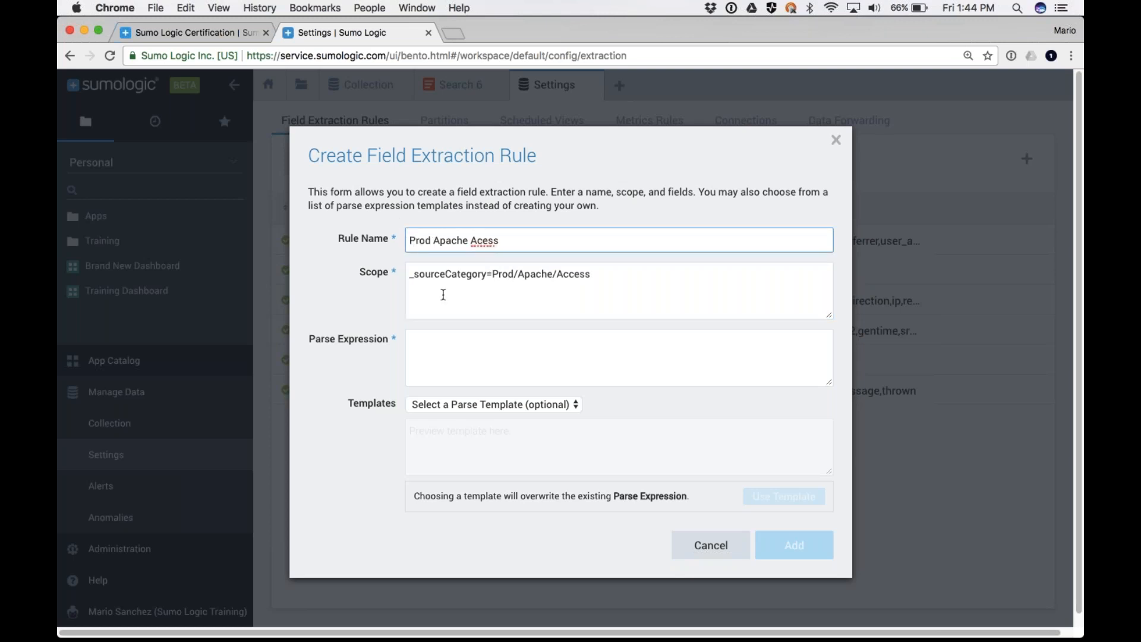
{"action": "left_click", "coordinate": [479, 240]}
{"action": "type", "text": "c"}
{"action": "left_click", "coordinate": [509, 352]}
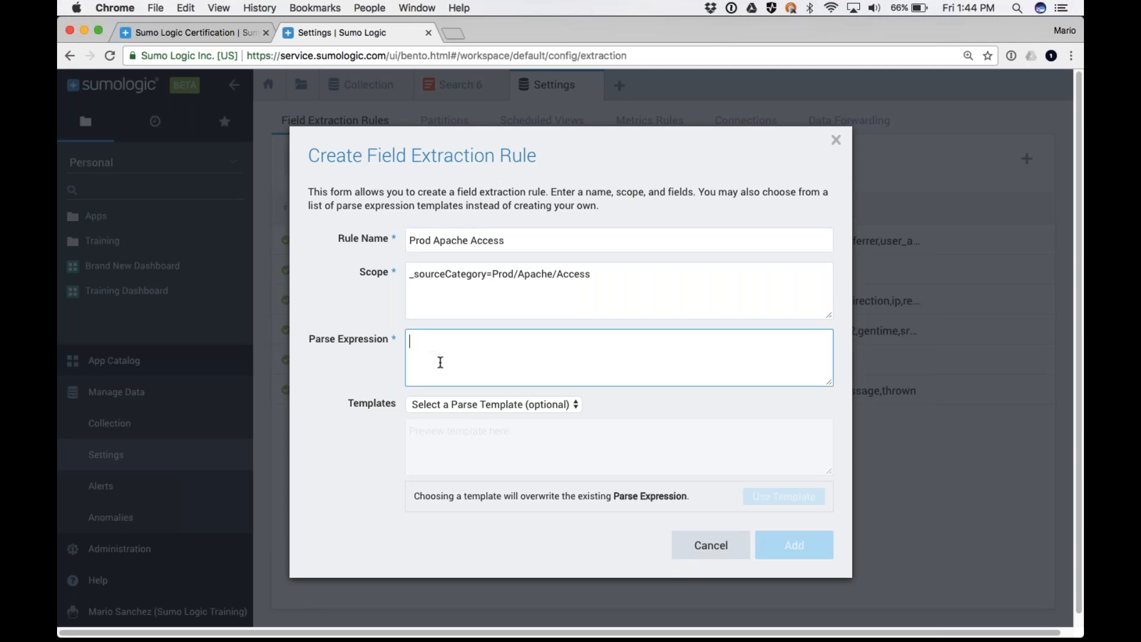
{"action": "type", "text": "dfg hkghegkehg"}
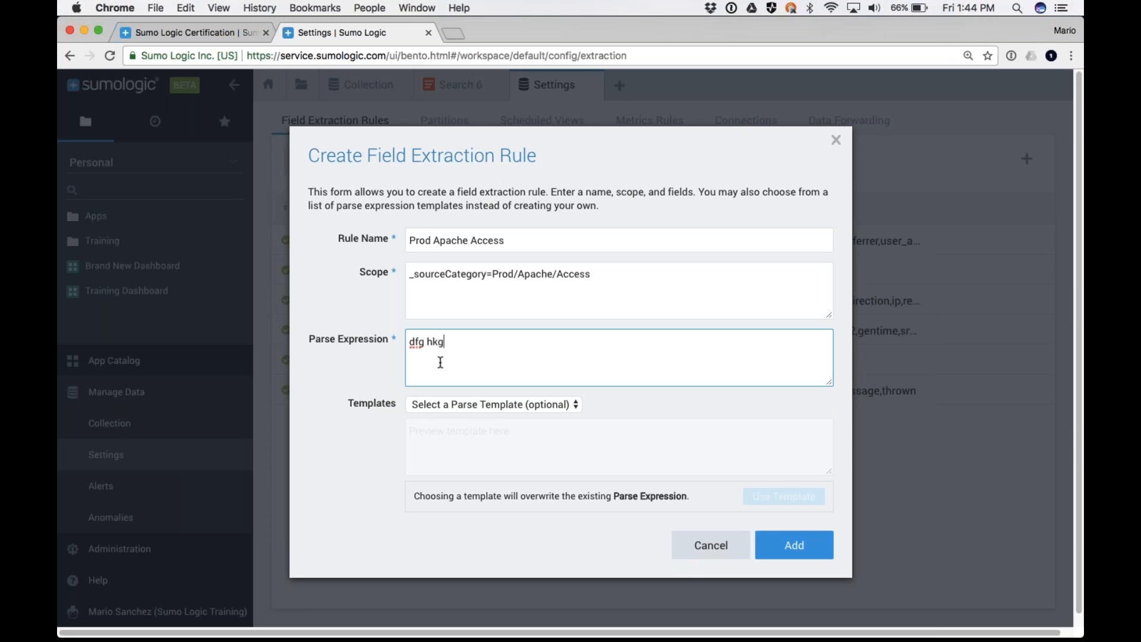
{"action": "key", "text": "super+a"}
{"action": "key", "text": "BackSpace"}
Fill the rule's parse expression from the Apache Access Logs template
{"action": "left_click", "coordinate": [479, 407]}
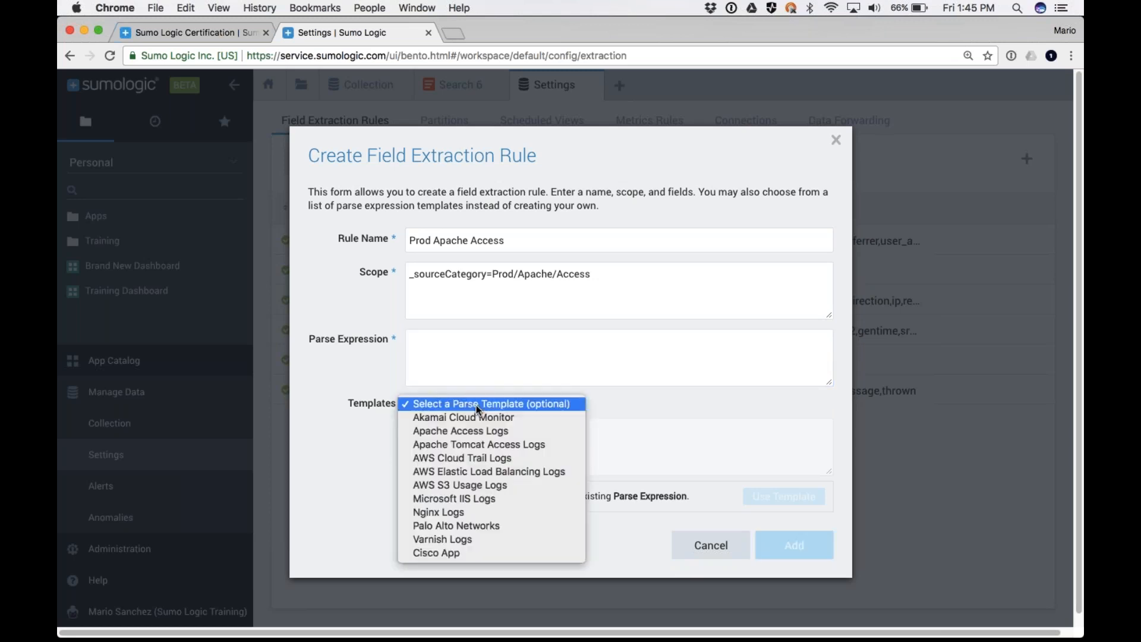
{"action": "left_click", "coordinate": [459, 437]}
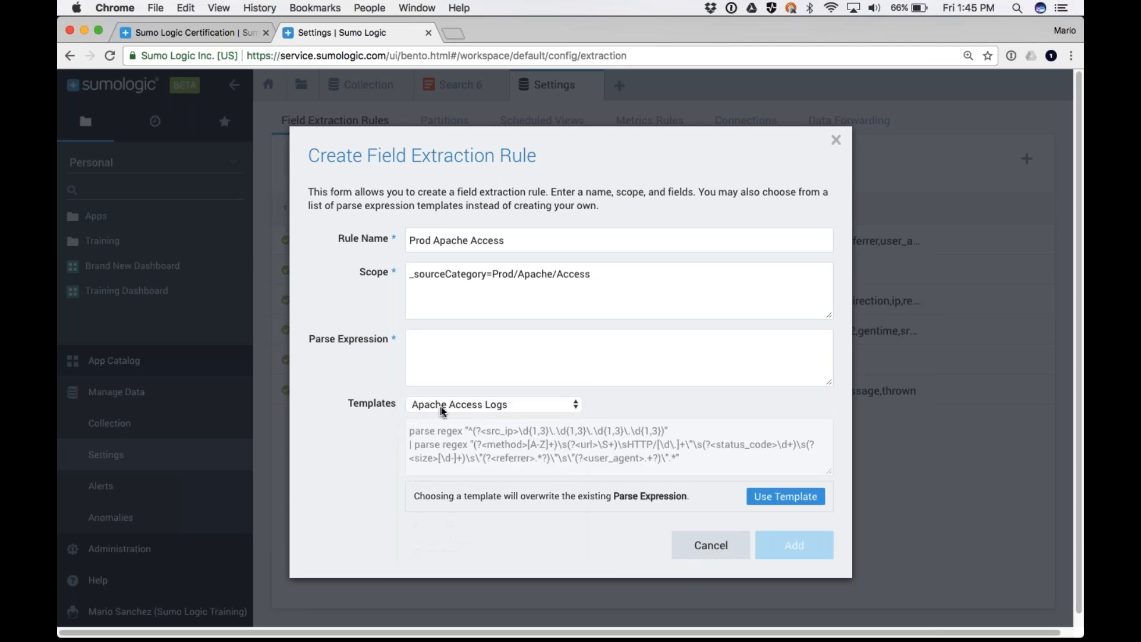
{"action": "left_click", "coordinate": [801, 501]}
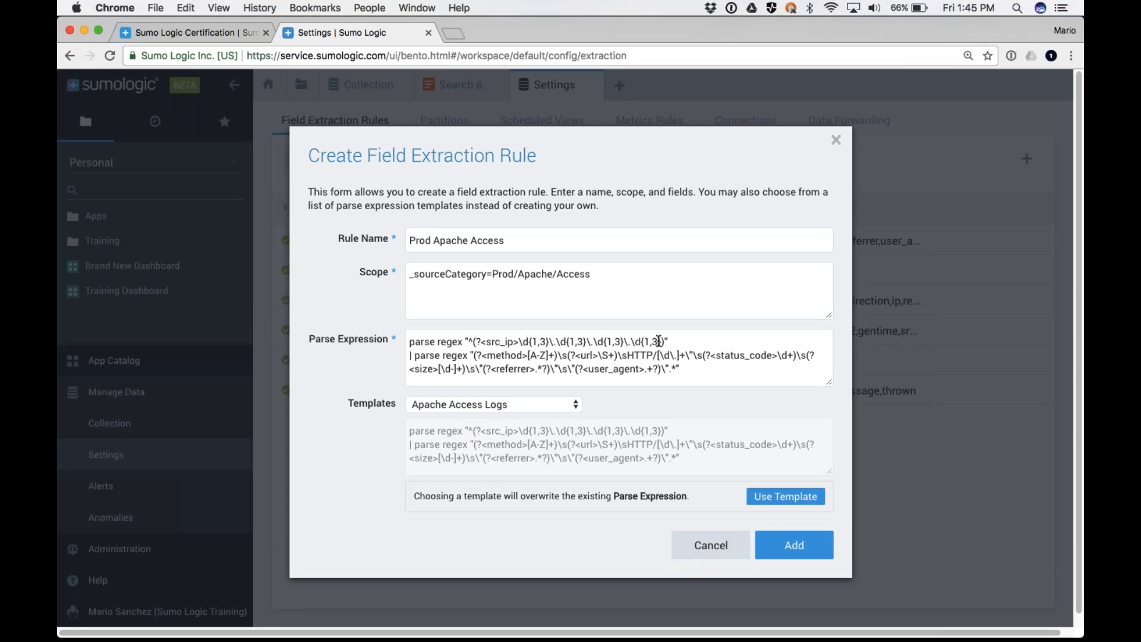
Append placeholder text to the end of the parse expression and cancel creating the rule
{"action": "left_click", "coordinate": [688, 372]}
{"action": "type", "text": ", grfk haefk aerhalvh aerlg aehv"}
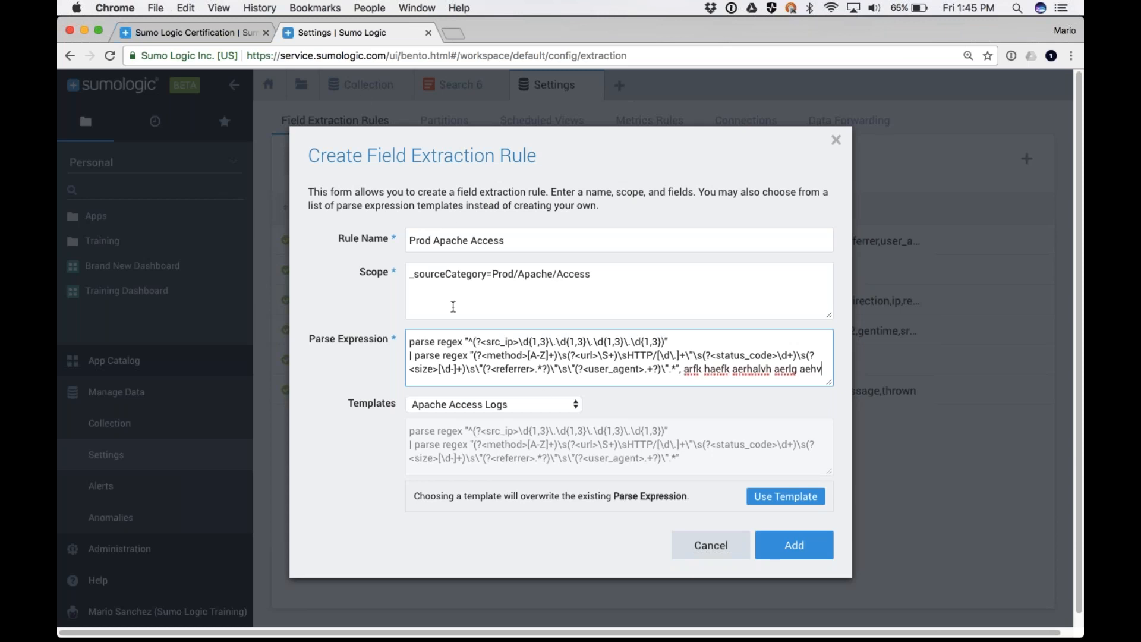
{"action": "left_click", "coordinate": [706, 547]}
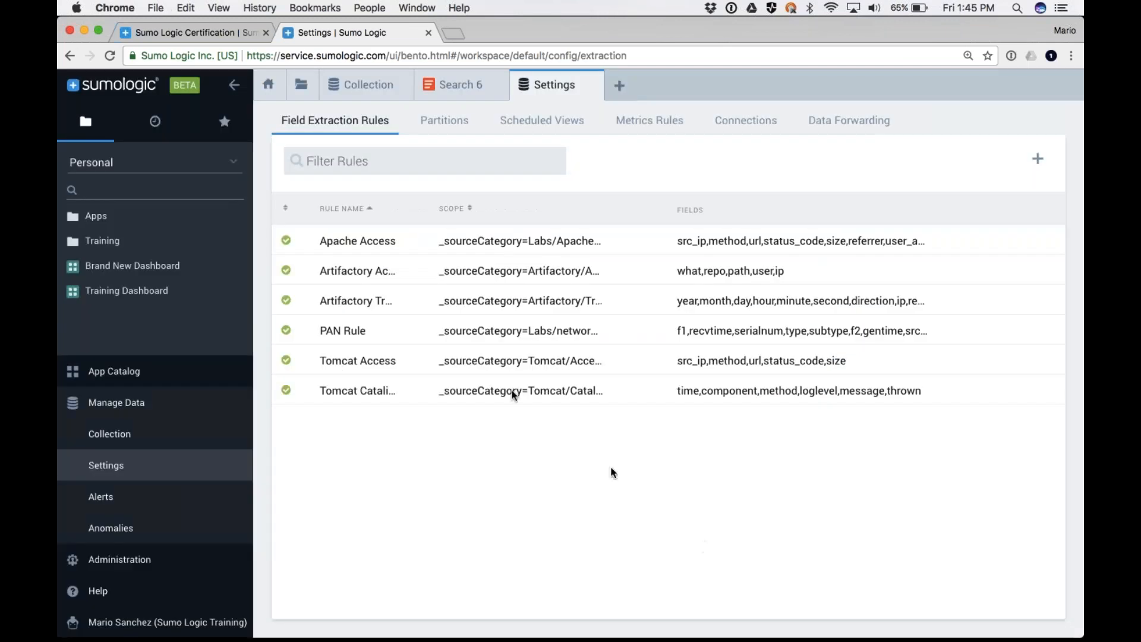
Examine the scope and parse expression of the existing Apache Access rule, and close the settings
{"action": "left_click", "coordinate": [368, 242]}
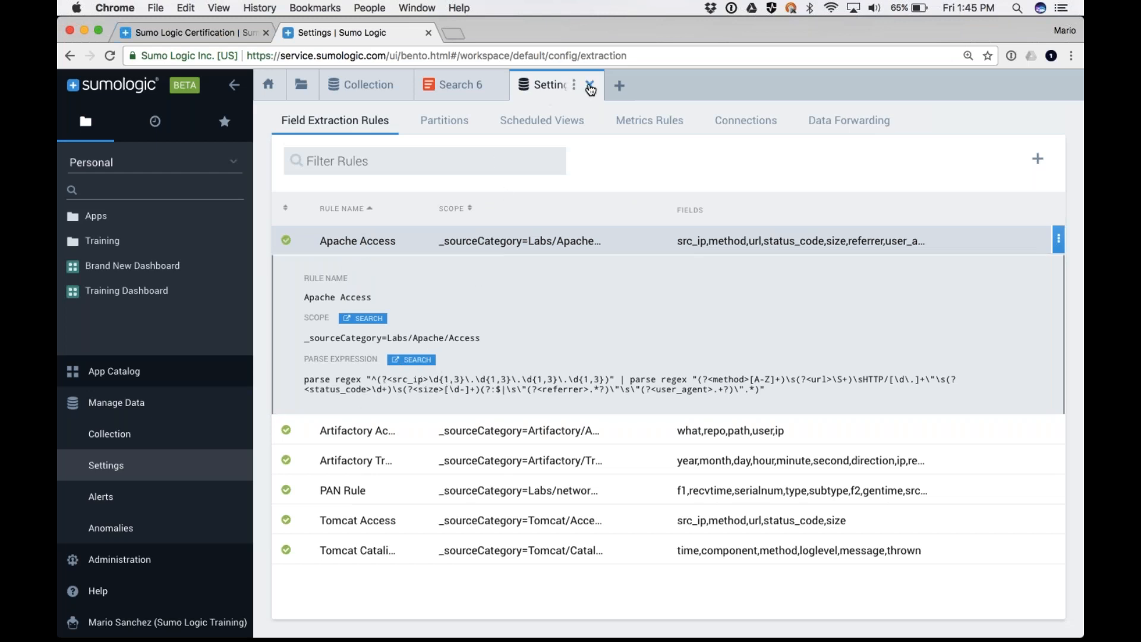
{"action": "left_click", "coordinate": [590, 86]}
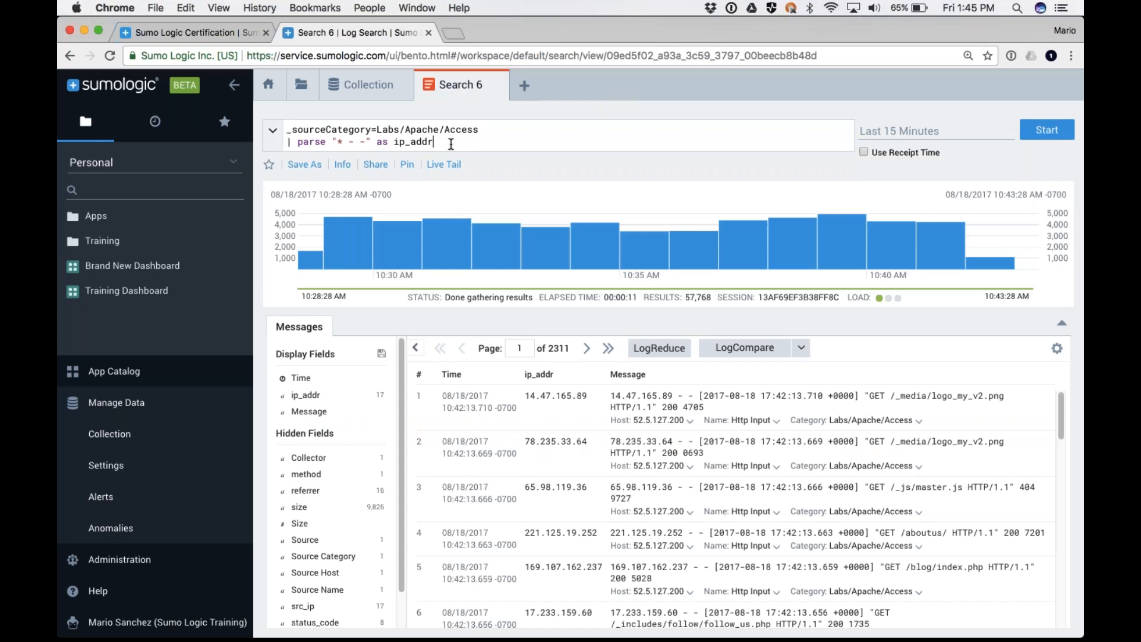
Remove the parse line from the query, rerun the search, and review the hidden fields with the navigation sidebar collapsed
{"action": "left_click_drag", "start_coordinate": [454, 144], "coordinate": [292, 143]}
{"action": "key", "text": "BackSpace"}
{"action": "key", "text": "BackSpace"}
{"action": "key", "text": "Return"}
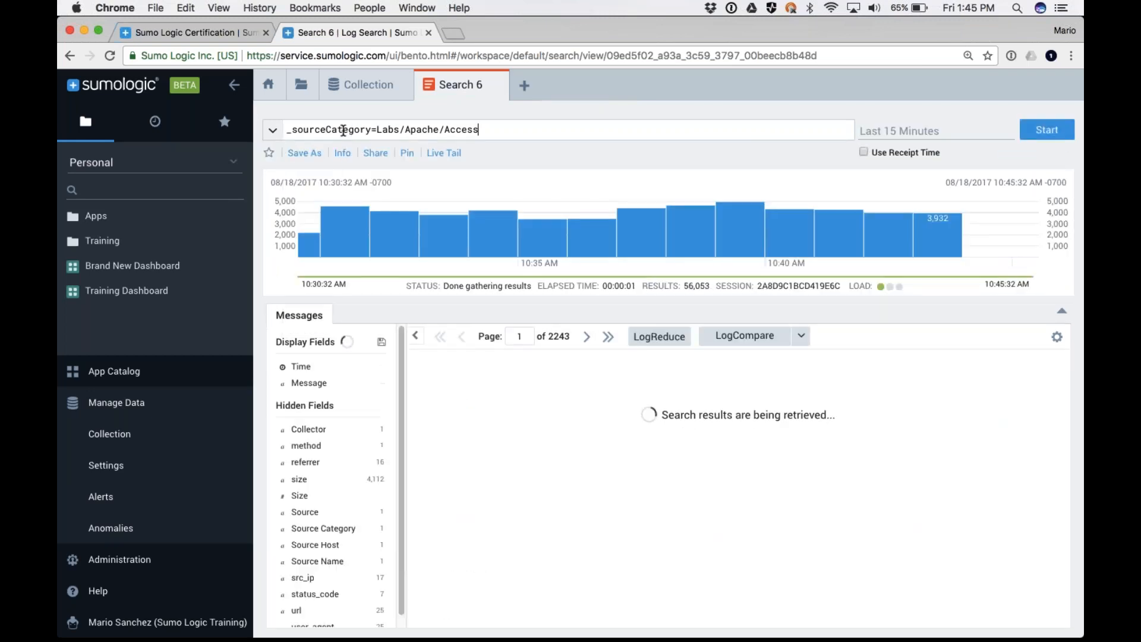
{"action": "left_click", "coordinate": [236, 87]}
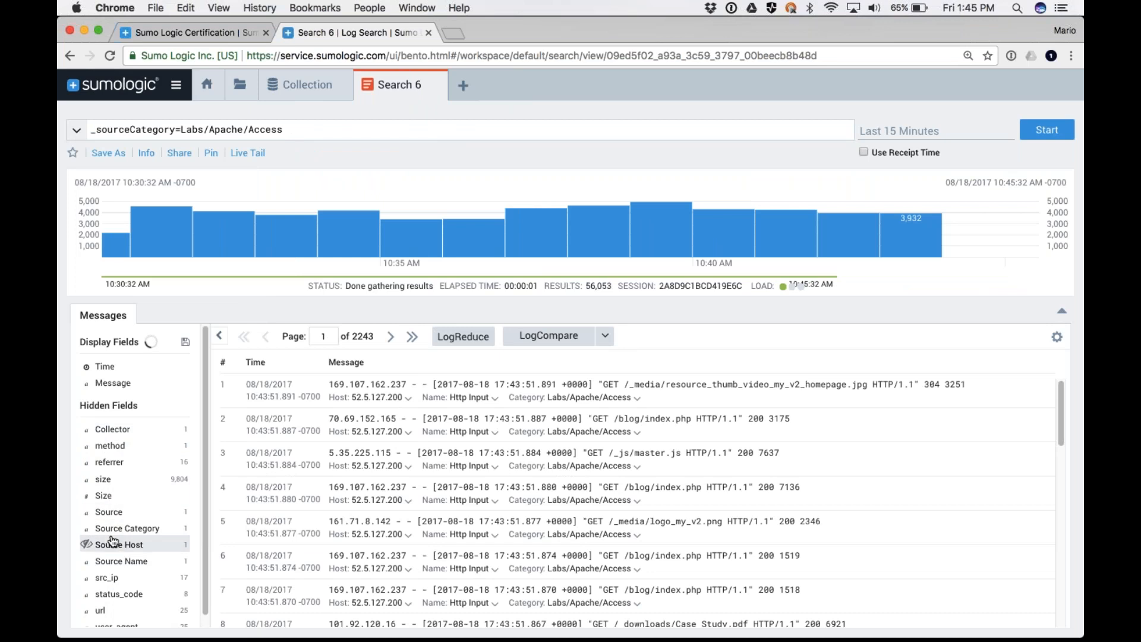
{"action": "scroll", "coordinate": [112, 541], "scroll_direction": "down", "scroll_amount": 1}
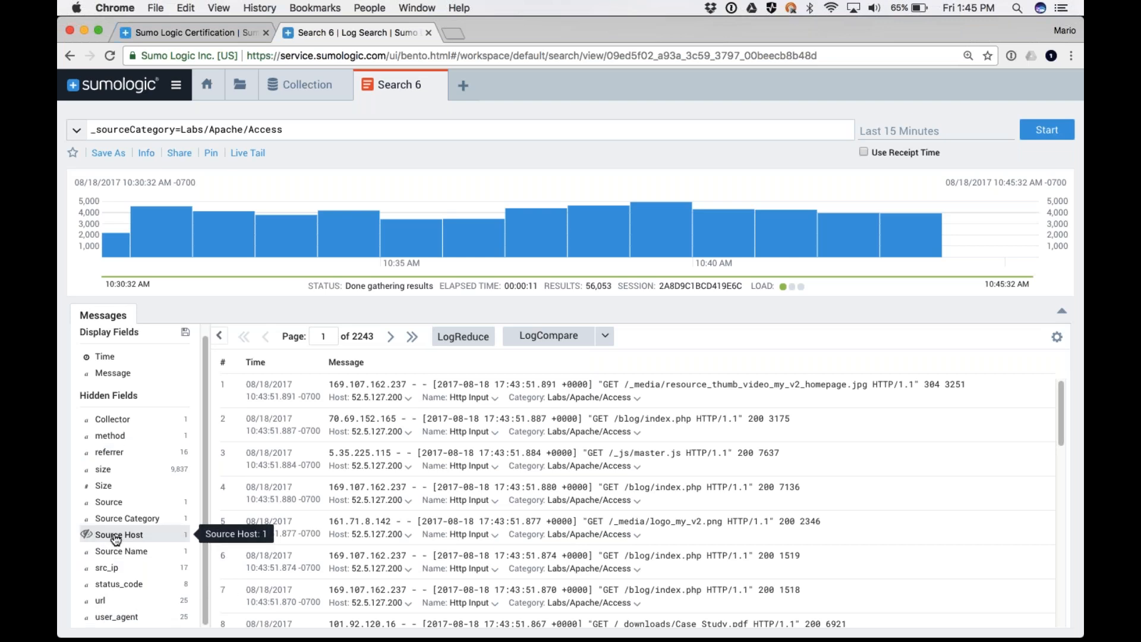
Add "| count by status_code" on a new line of the query and run the search
{"action": "left_click", "coordinate": [290, 138]}
{"action": "key", "text": "shift+Return"}
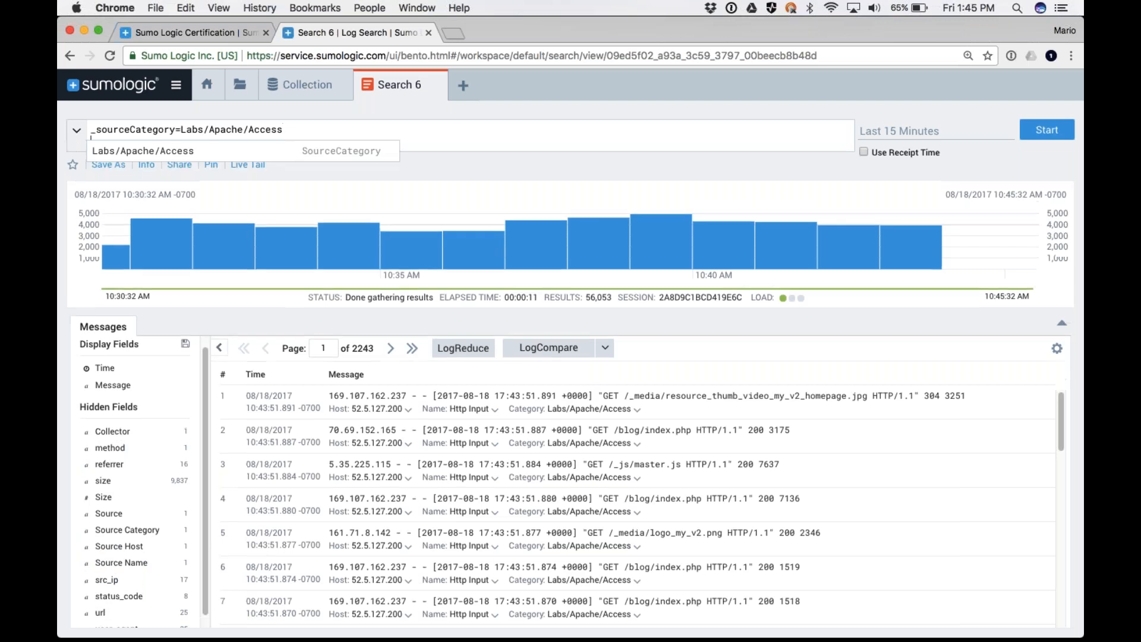
{"action": "type", "text": "| count "}
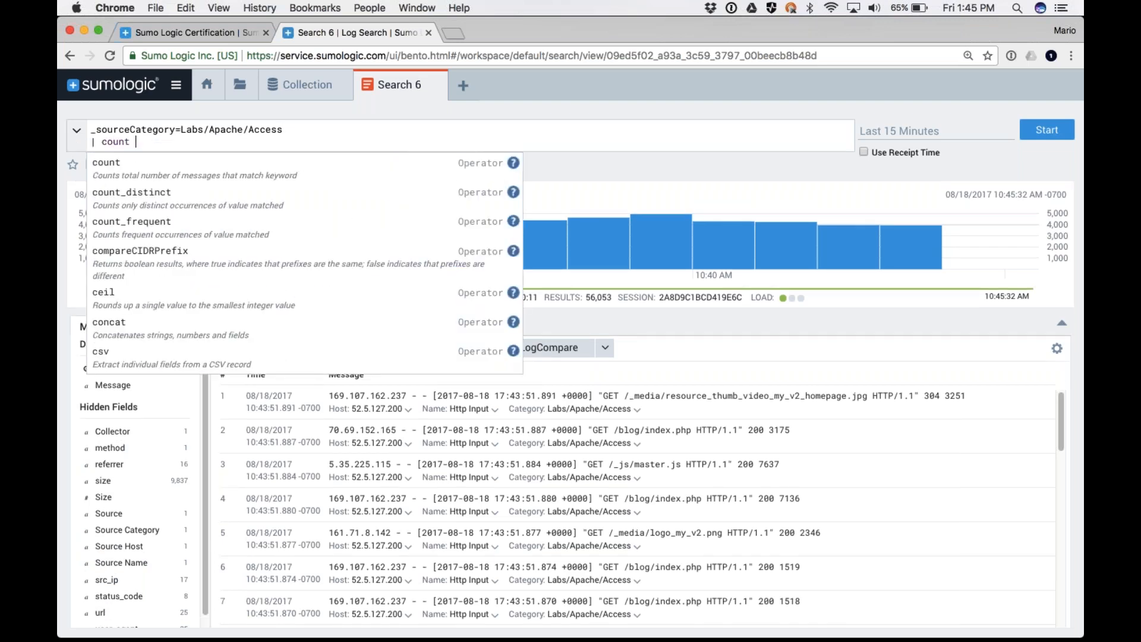
{"action": "type", "text": "by status_code"}
{"action": "key", "text": "Return"}
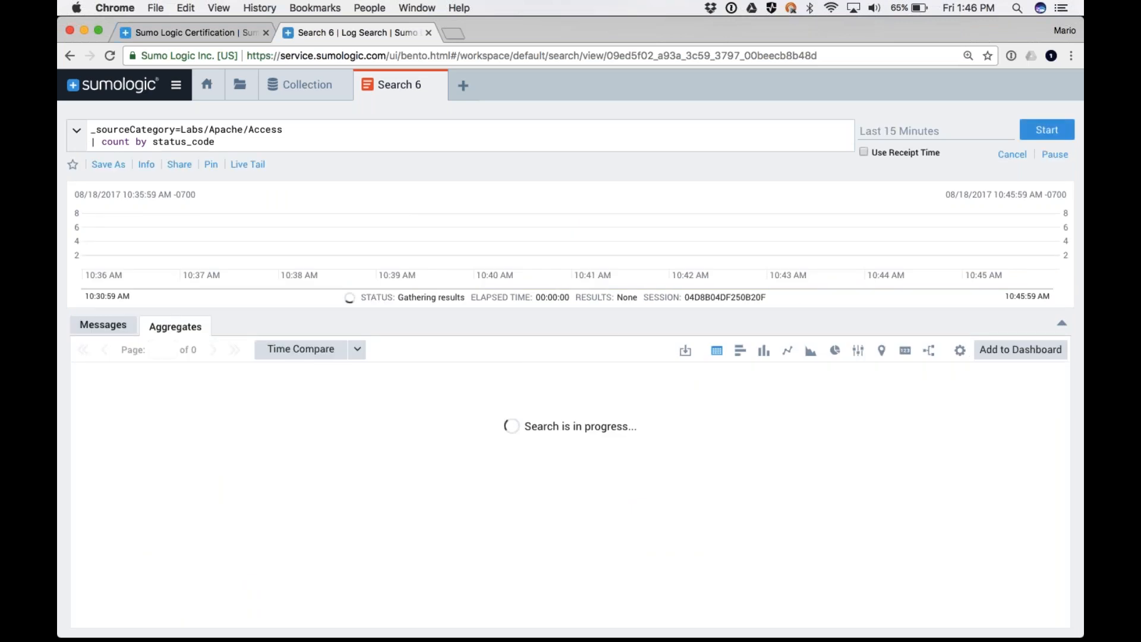